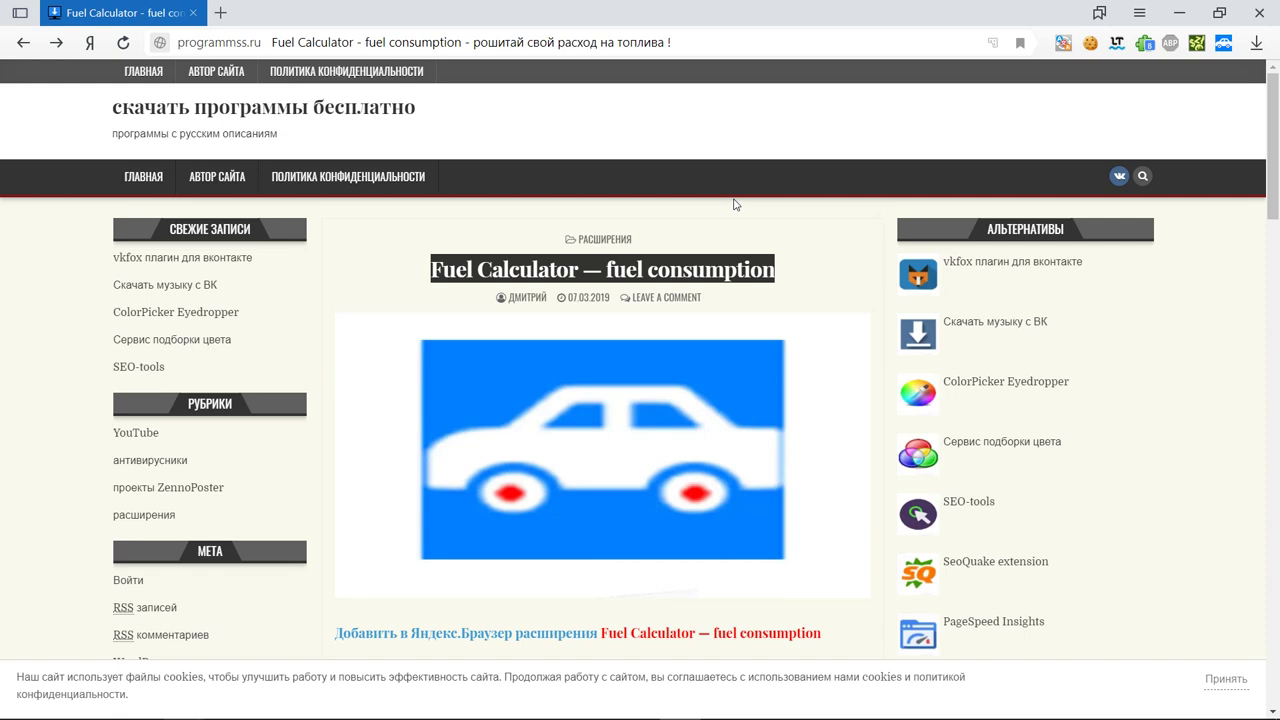
Scroll the programmss.ru article and follow its link to the extension's addons.opera.com page
{"action": "scroll", "coordinate": [655, 452], "scroll_direction": "down", "scroll_amount": 1}
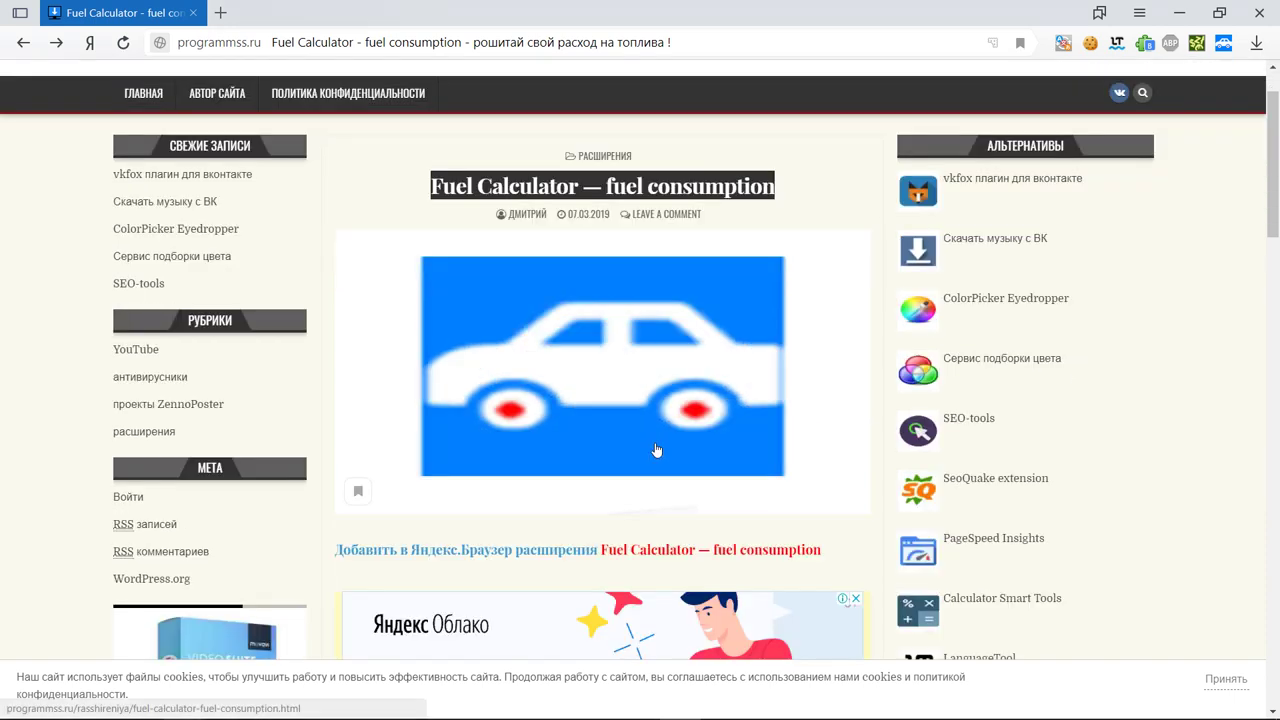
{"action": "scroll", "coordinate": [530, 479], "scroll_direction": "down", "scroll_amount": 1}
{"action": "left_click", "coordinate": [494, 431]}
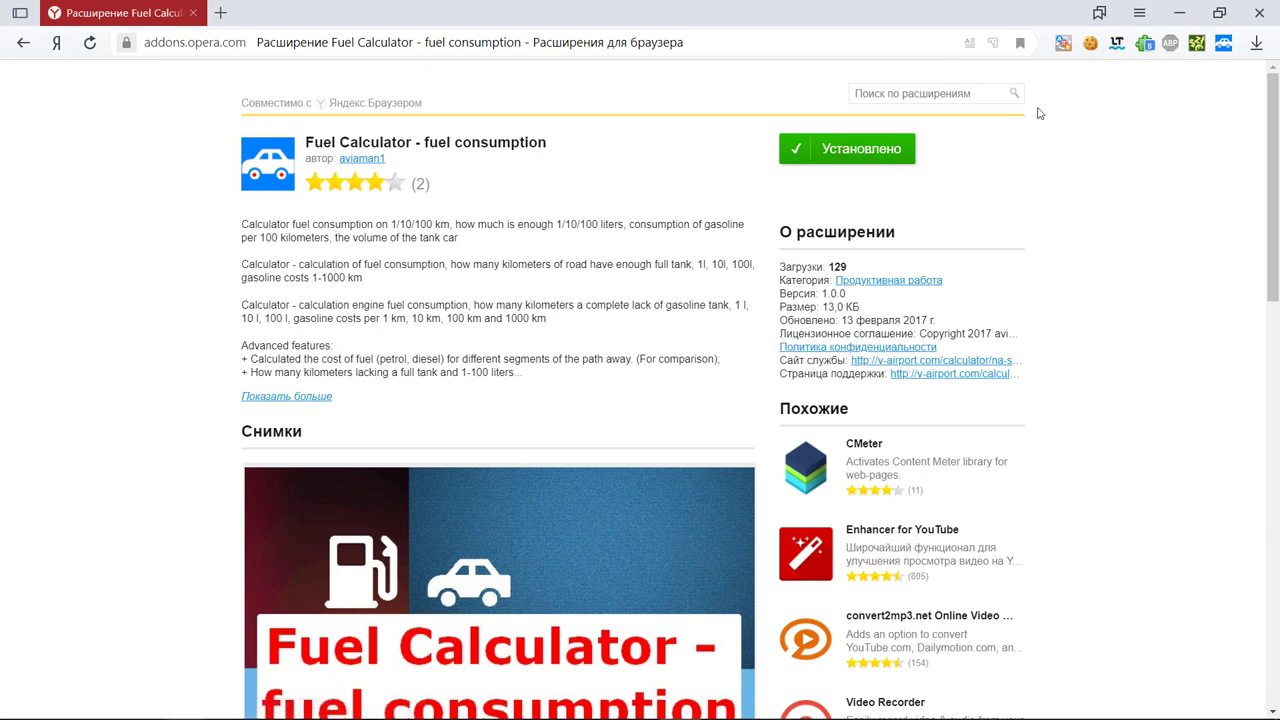
Start entering consumption and distance values, then discard them and close the calculator with Escape
{"action": "left_click", "coordinate": [1223, 43]}
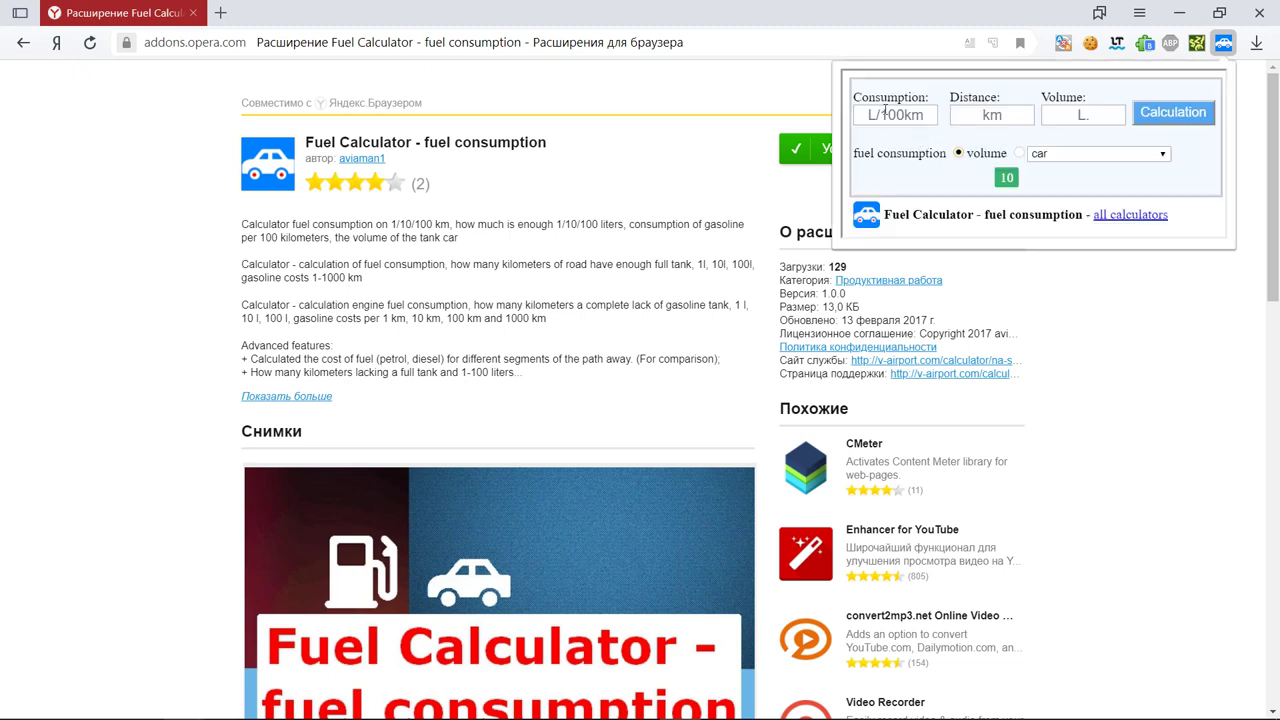
{"action": "left_click", "coordinate": [884, 113]}
{"action": "type", "text": "10"}
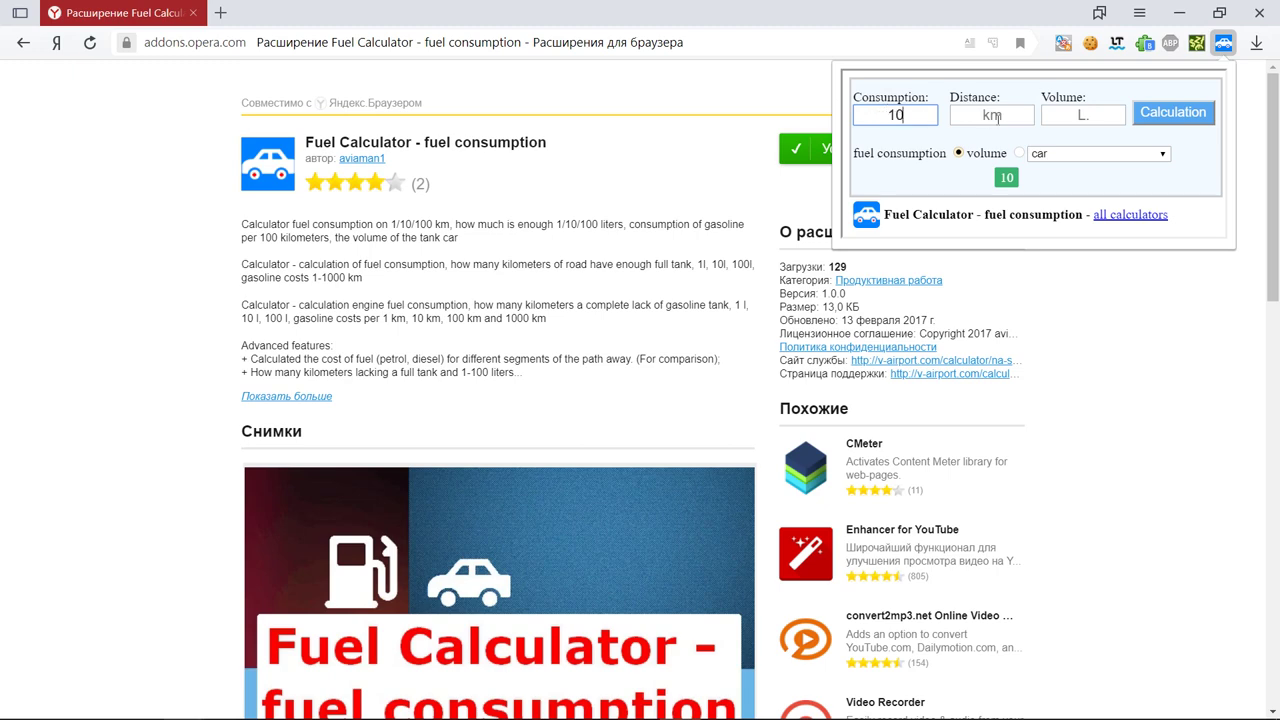
{"action": "left_click", "coordinate": [996, 117]}
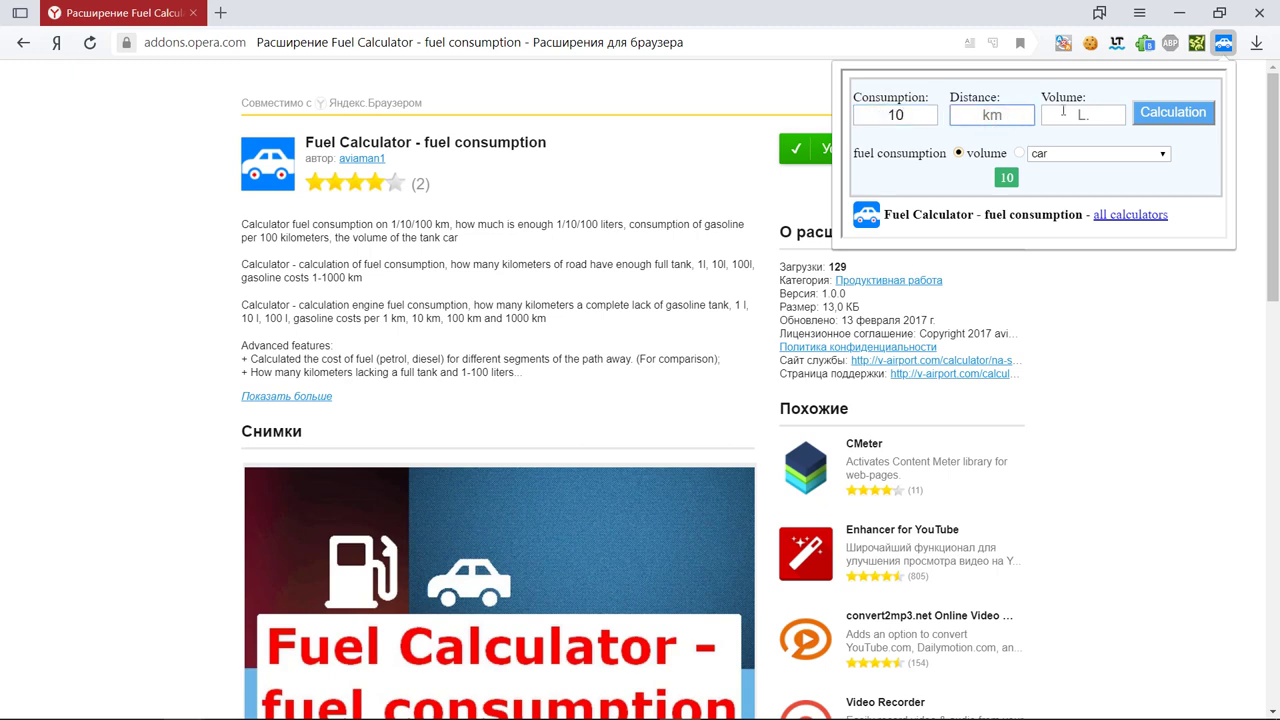
{"action": "left_click", "coordinate": [935, 118]}
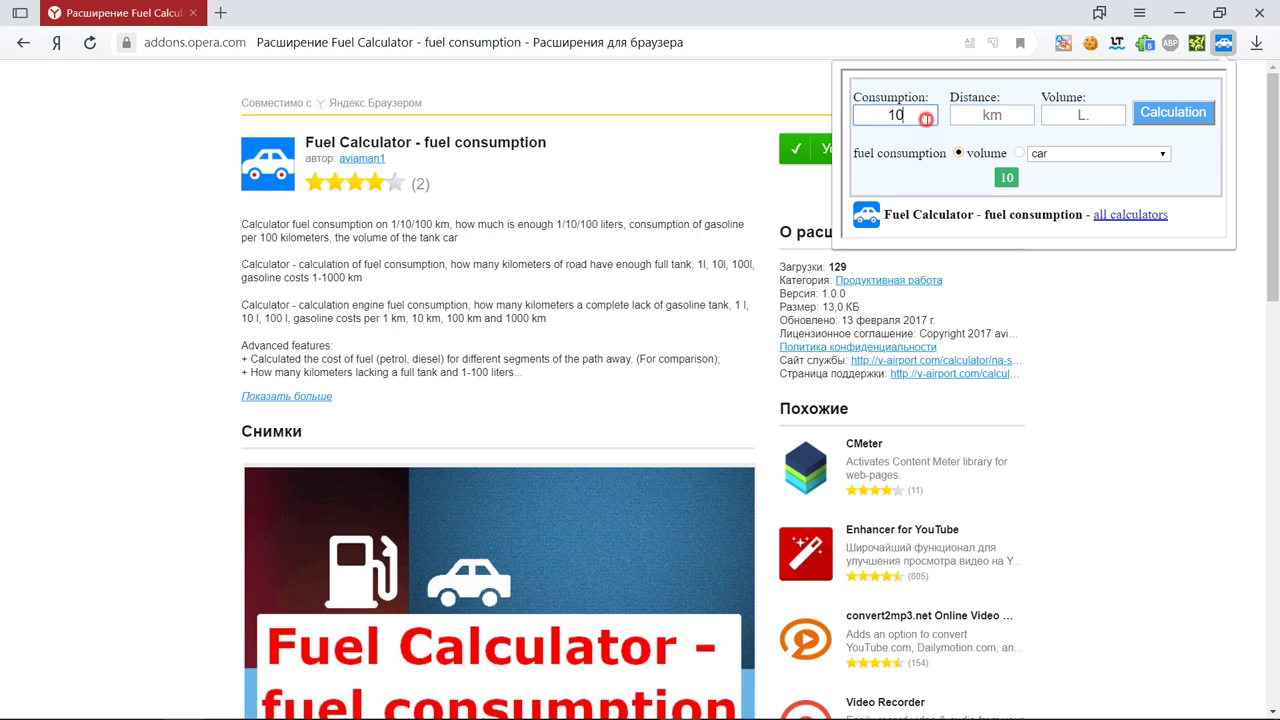
{"action": "type", "text": "0"}
{"action": "left_click", "coordinate": [952, 117]}
{"action": "type", "text": "1"}
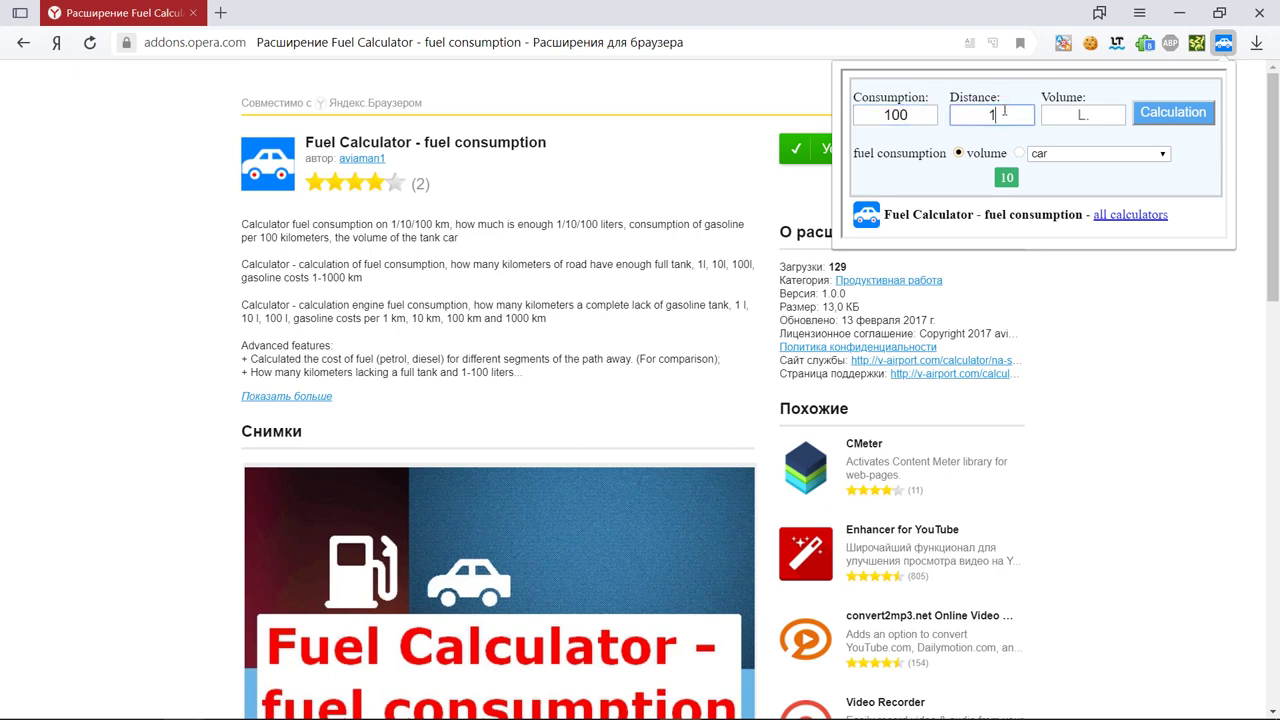
{"action": "type", "text": "0"}
{"action": "left_click", "coordinate": [1058, 116]}
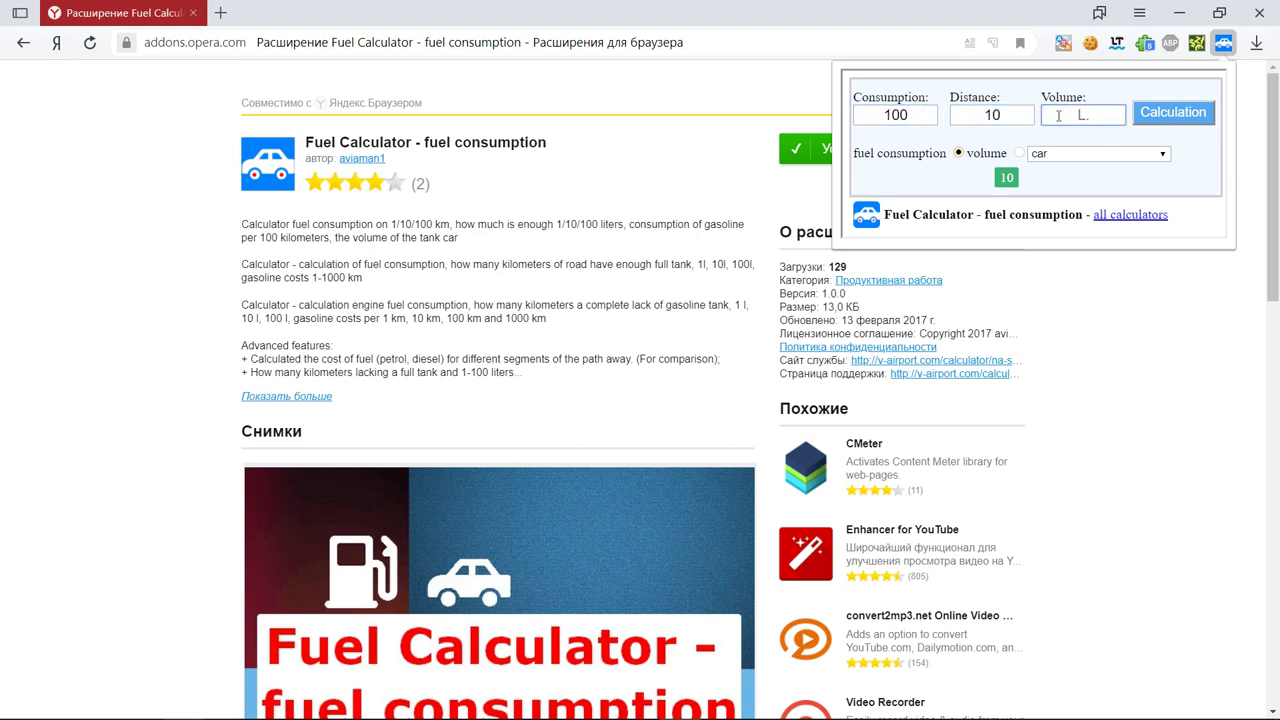
{"action": "type", "text": "10"}
{"action": "key", "text": "Escape"}
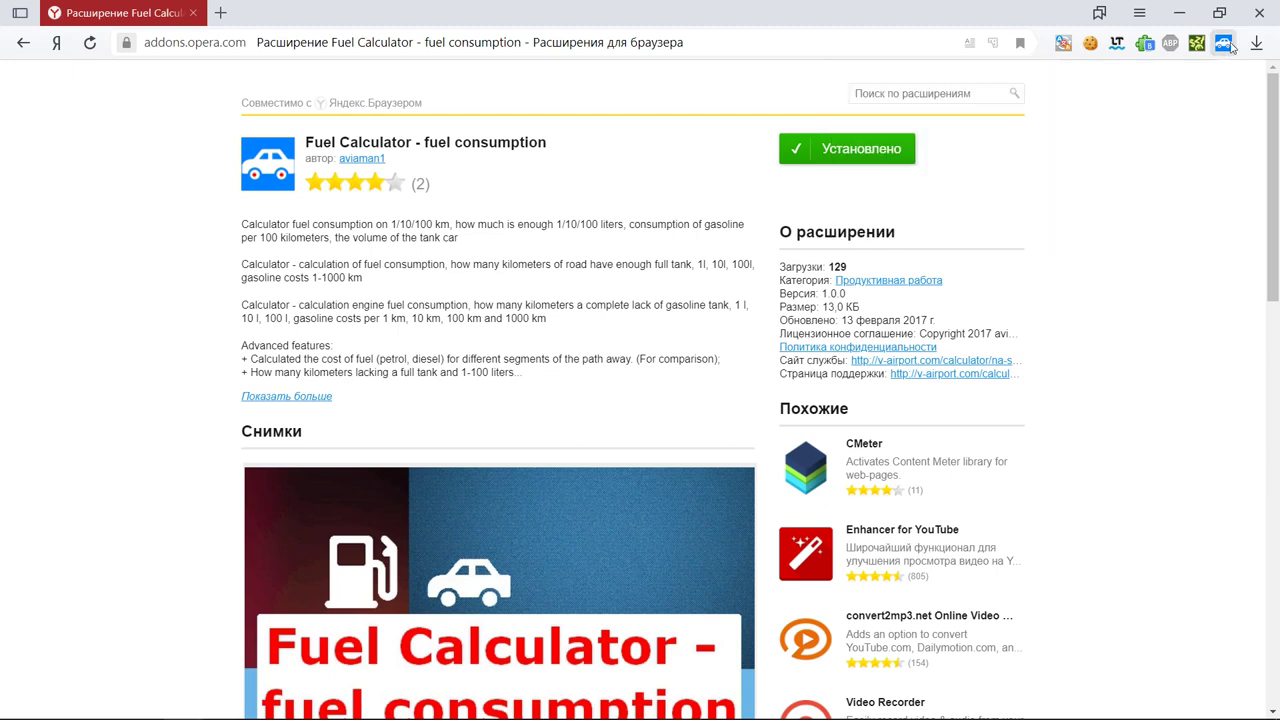
Reopen the calculator and enter 10 L/100km consumption, 5 km distance and 19 L volume
{"action": "left_click", "coordinate": [1223, 43]}
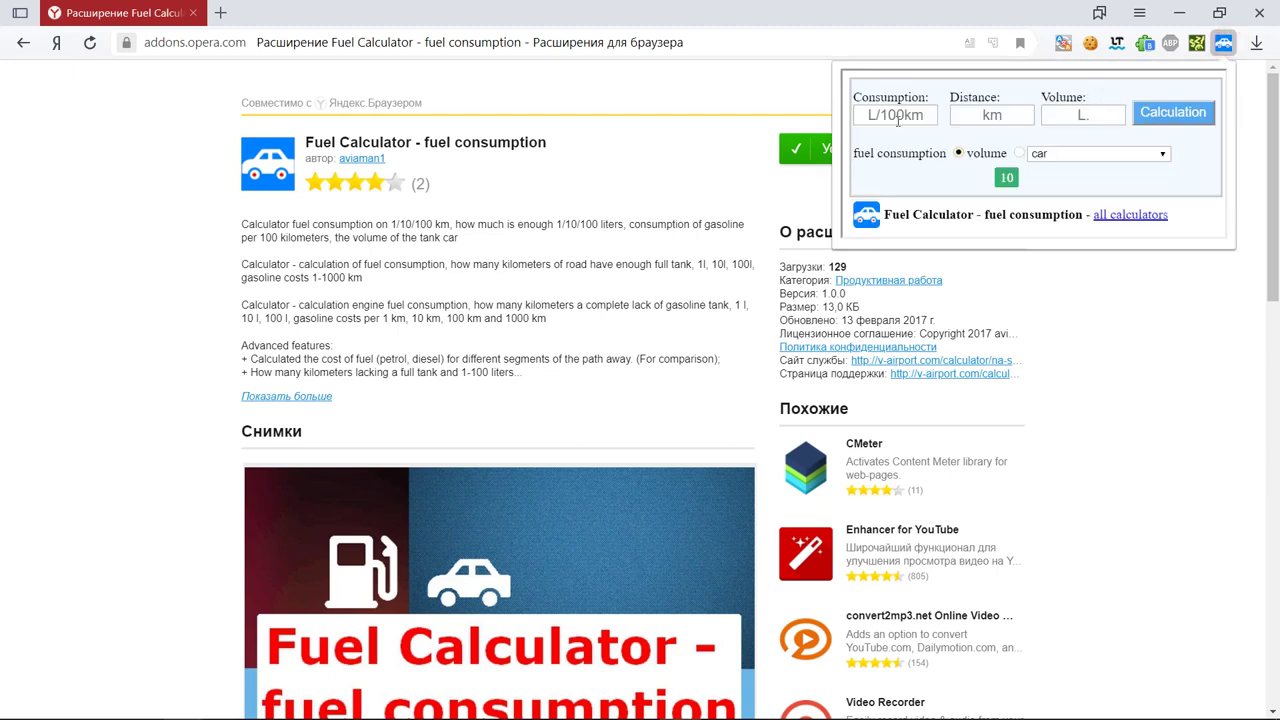
{"action": "left_click", "coordinate": [898, 118]}
{"action": "type", "text": "10"}
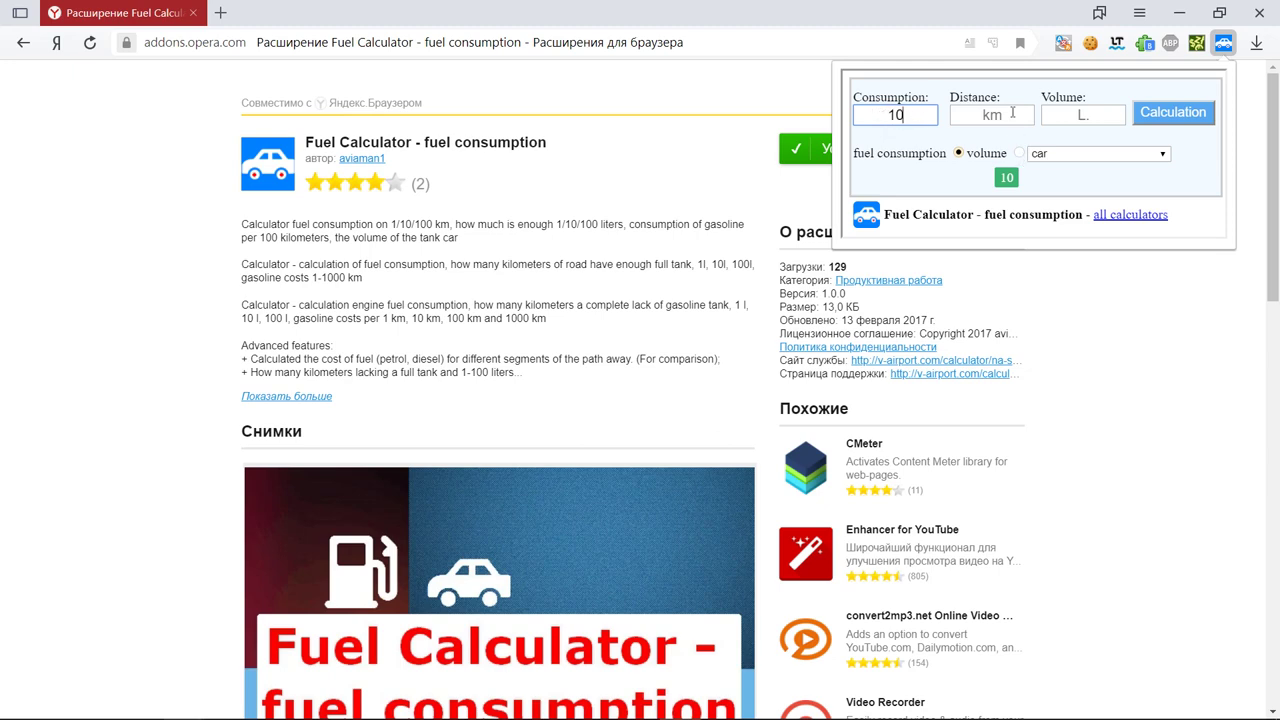
{"action": "left_click", "coordinate": [1012, 113]}
{"action": "type", "text": "5"}
{"action": "left_click", "coordinate": [1112, 122]}
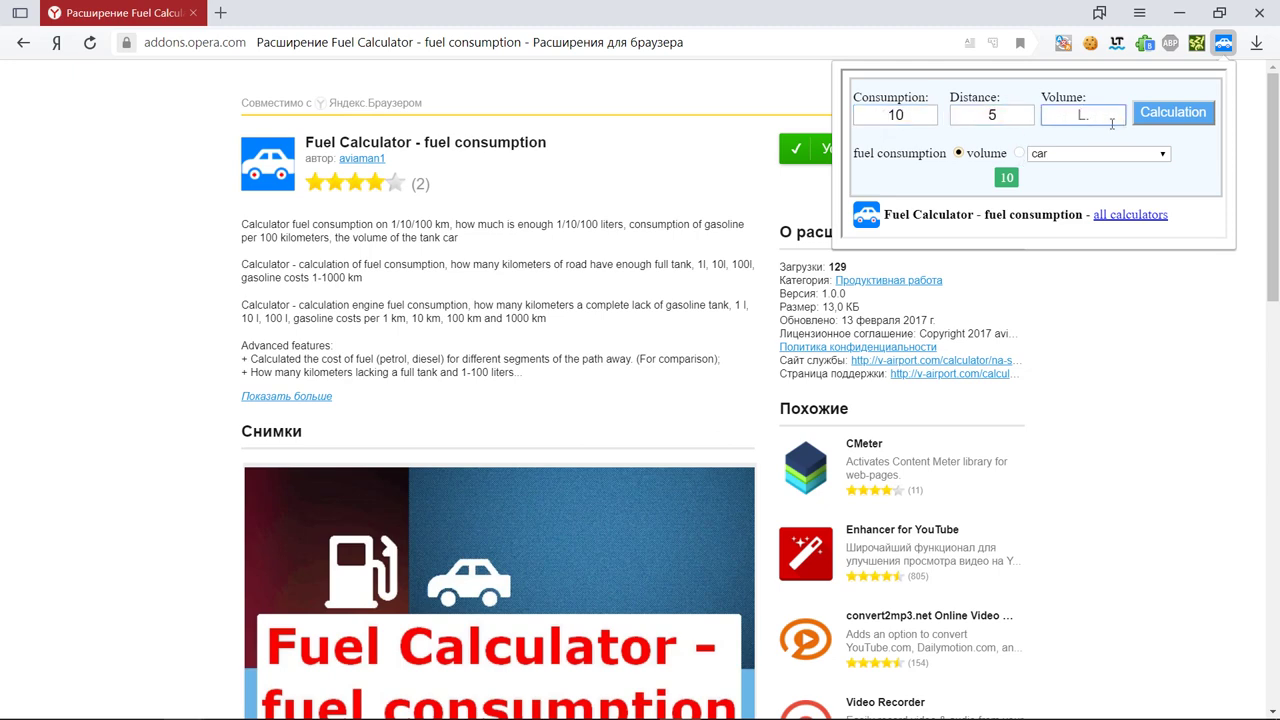
{"action": "type", "text": "119"}
{"action": "left_click", "coordinate": [1079, 113]}
{"action": "key", "text": "BackSpace"}
Run the calculation, inspect the 10 L/100km and 190 km results, and print the results page
{"action": "left_click", "coordinate": [1172, 104]}
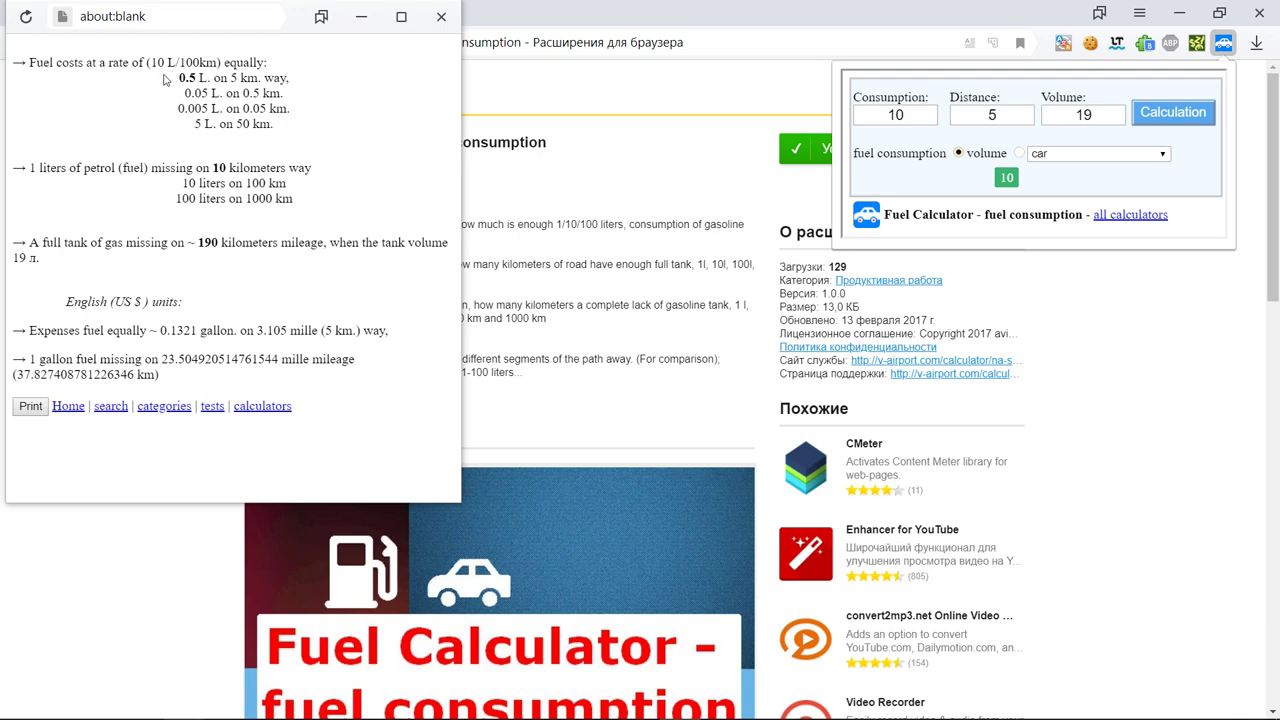
{"action": "double_click", "coordinate": [163, 62]}
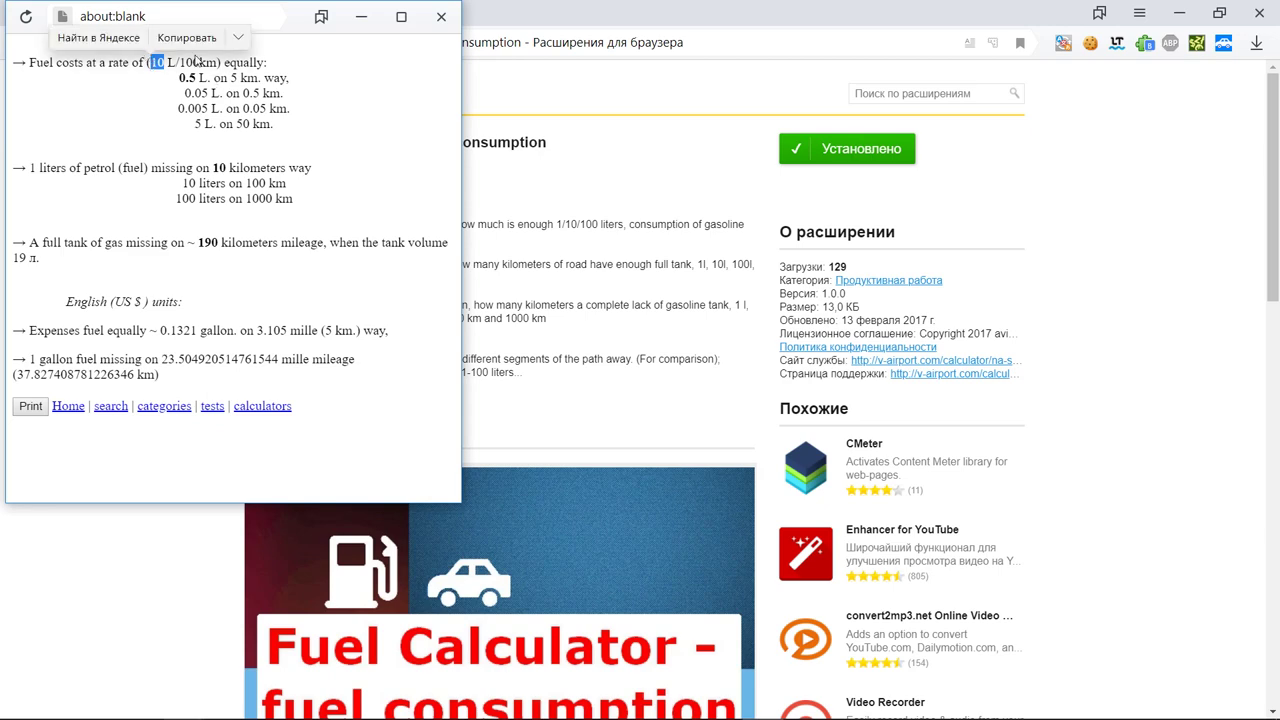
{"action": "double_click", "coordinate": [182, 62]}
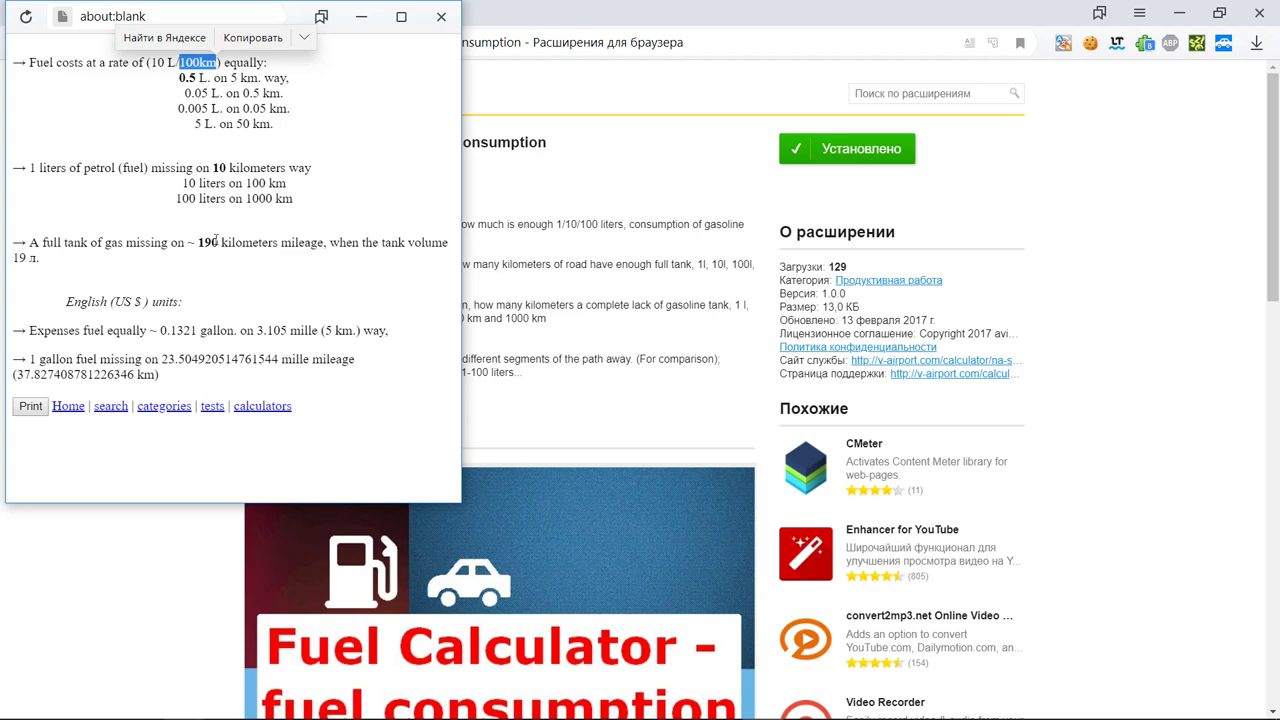
{"action": "left_click_drag", "start_coordinate": [198, 243], "coordinate": [212, 243]}
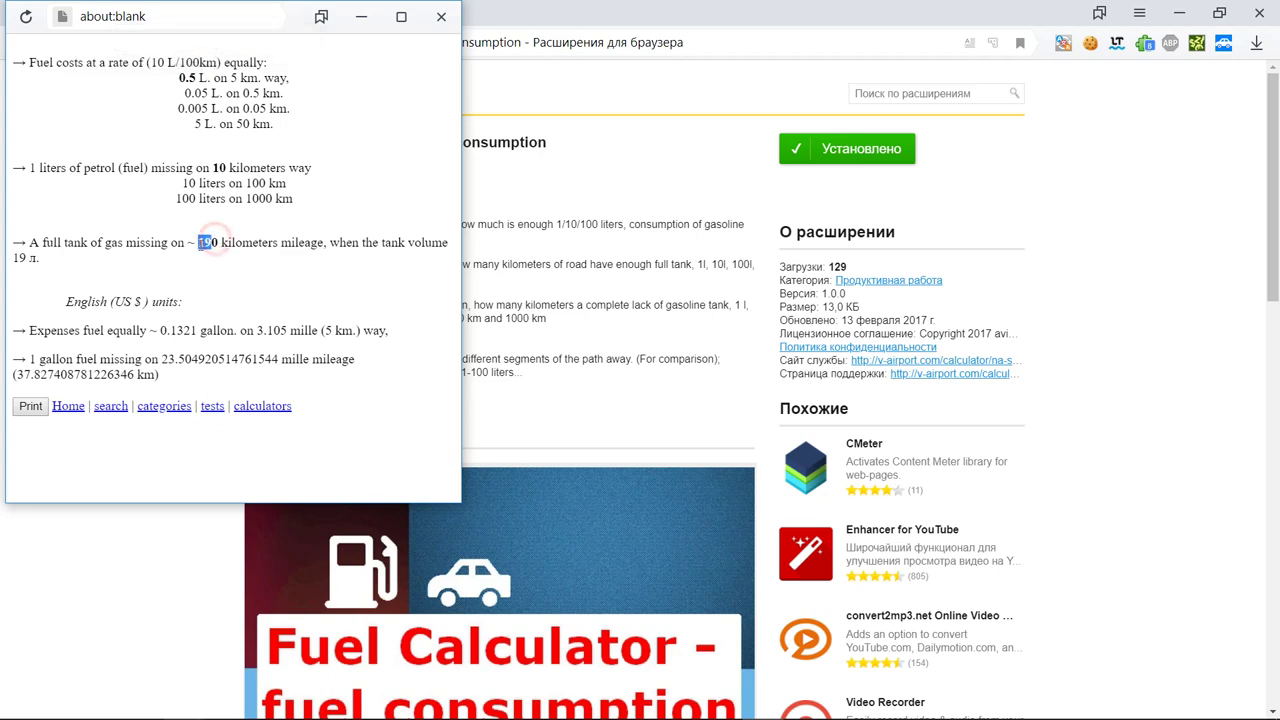
{"action": "left_click", "coordinate": [201, 312]}
{"action": "left_click", "coordinate": [30, 406]}
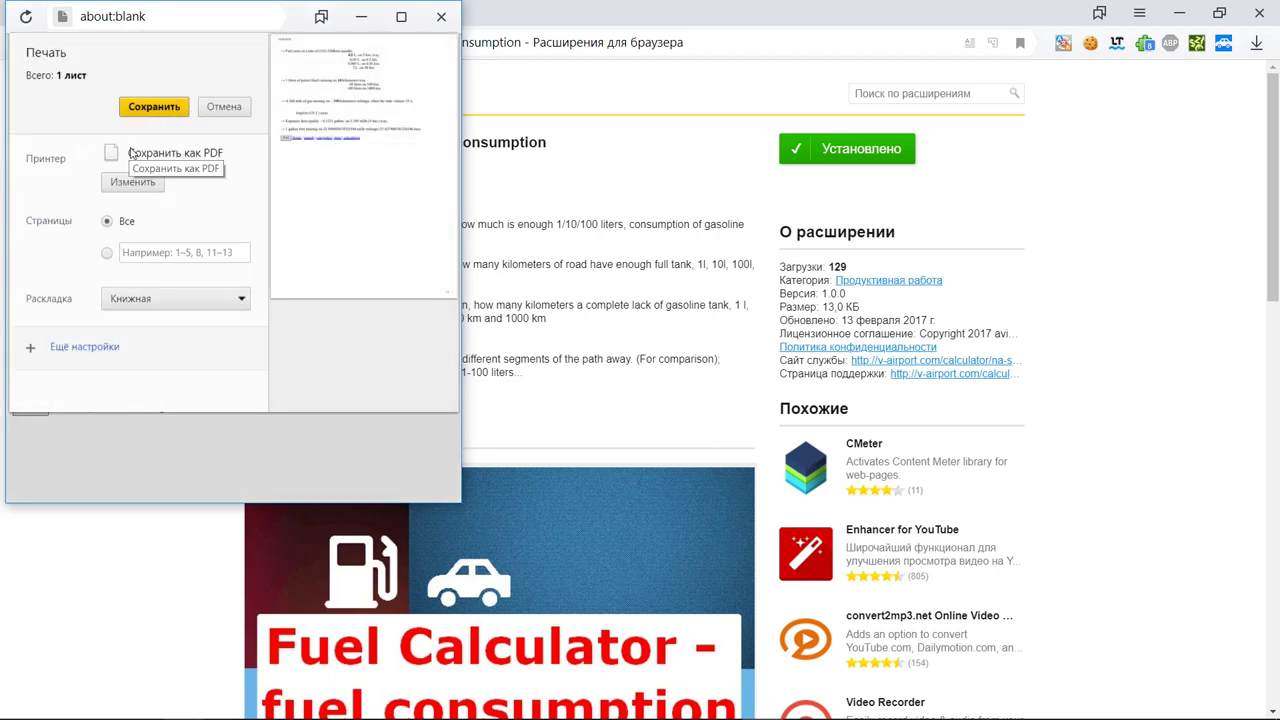
Cancel the PDF print, dismiss the downloads list and close the results window
{"action": "left_click", "coordinate": [166, 108]}
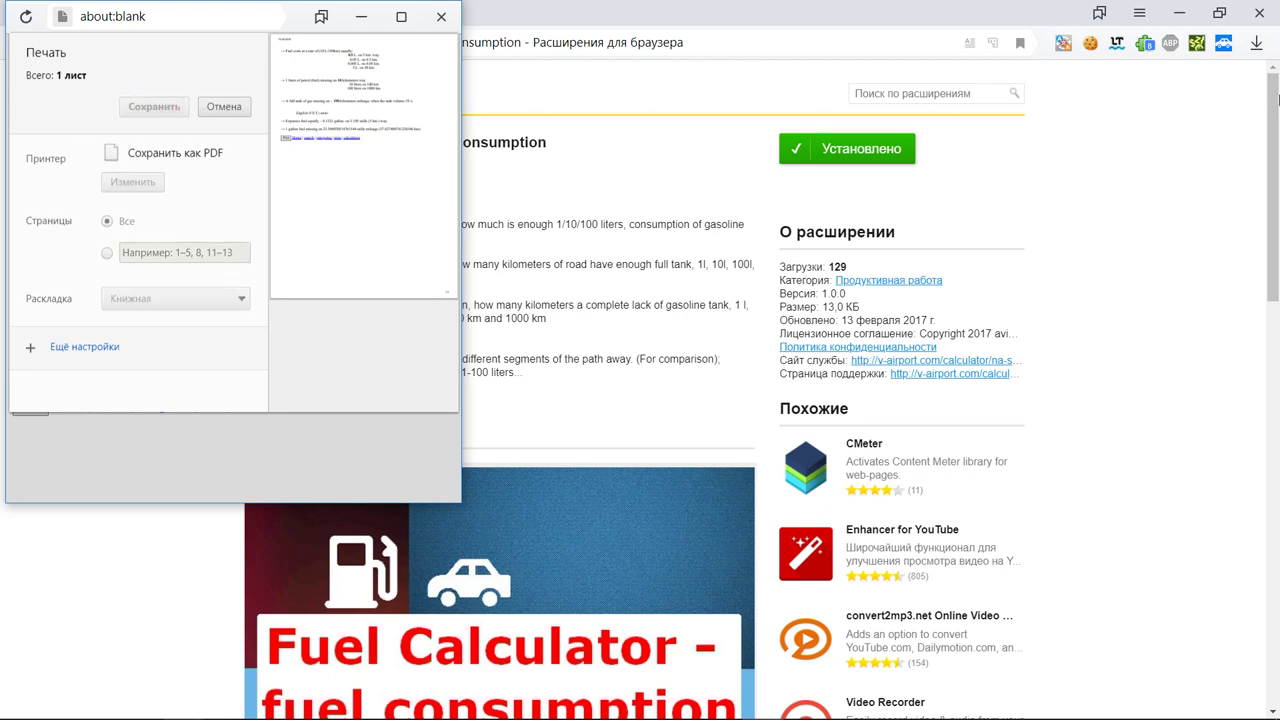
{"action": "left_click", "coordinate": [1254, 43]}
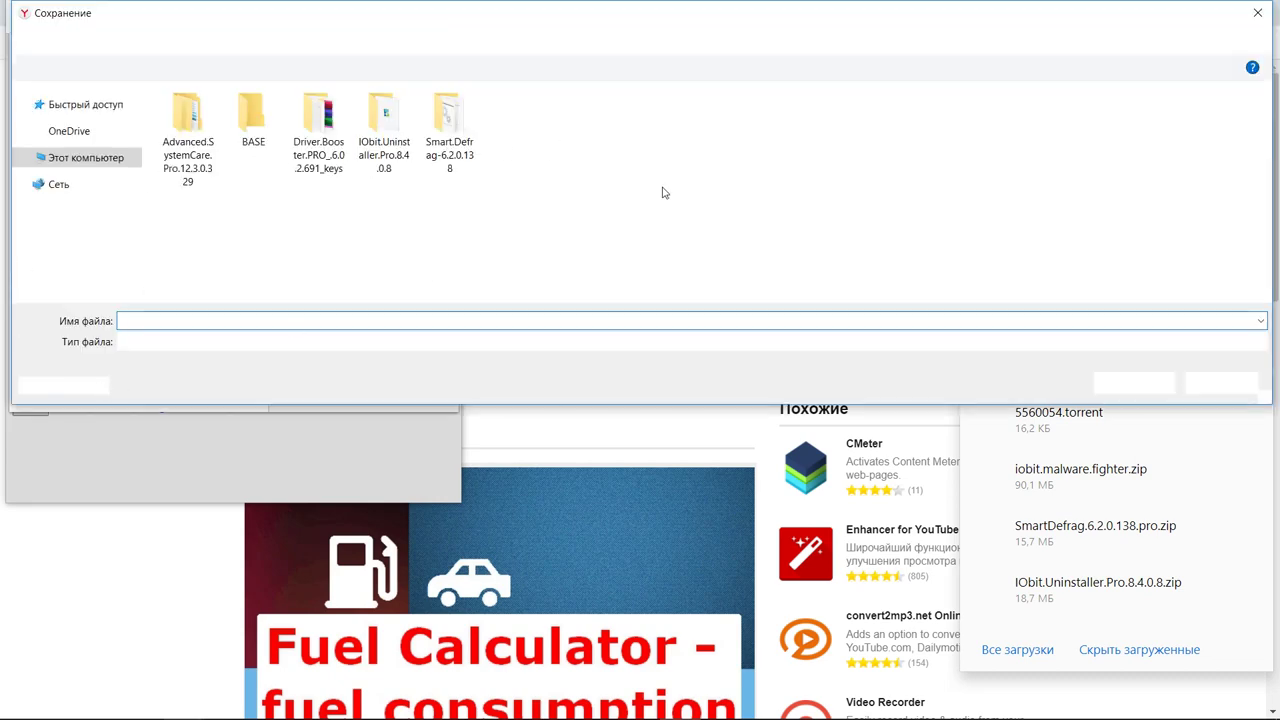
{"action": "left_click", "coordinate": [1257, 12]}
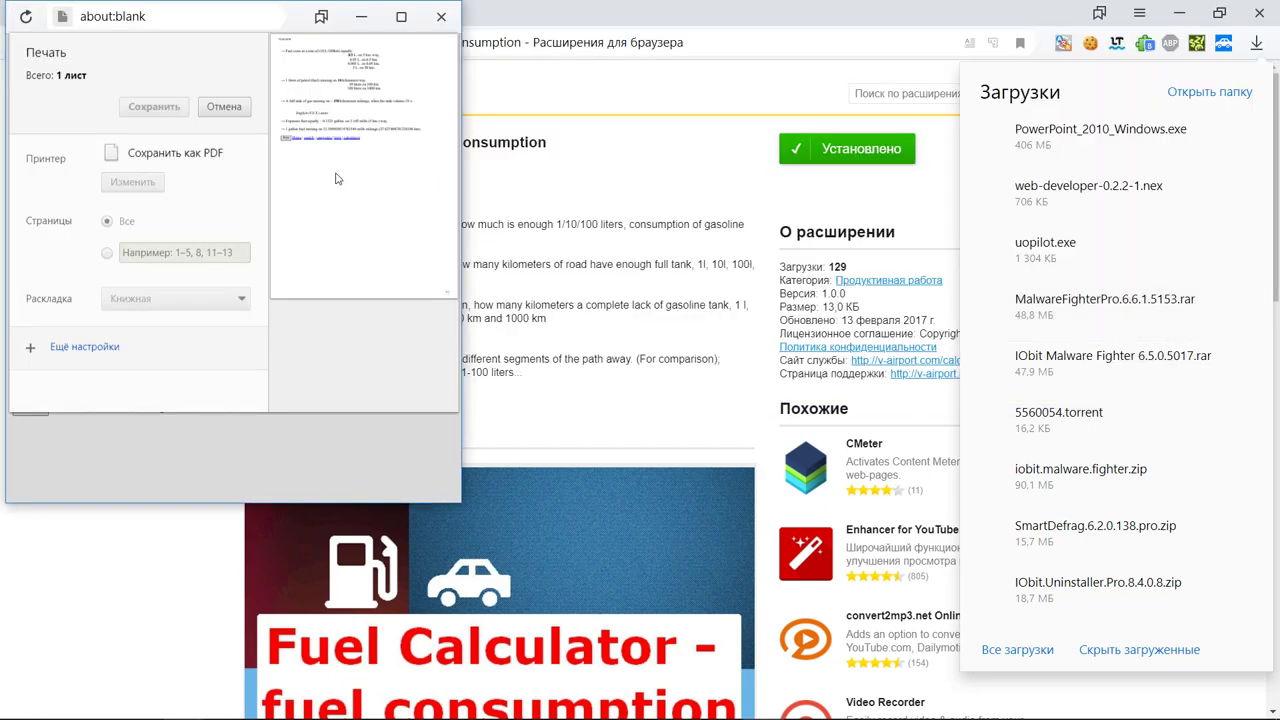
{"action": "left_click", "coordinate": [226, 108]}
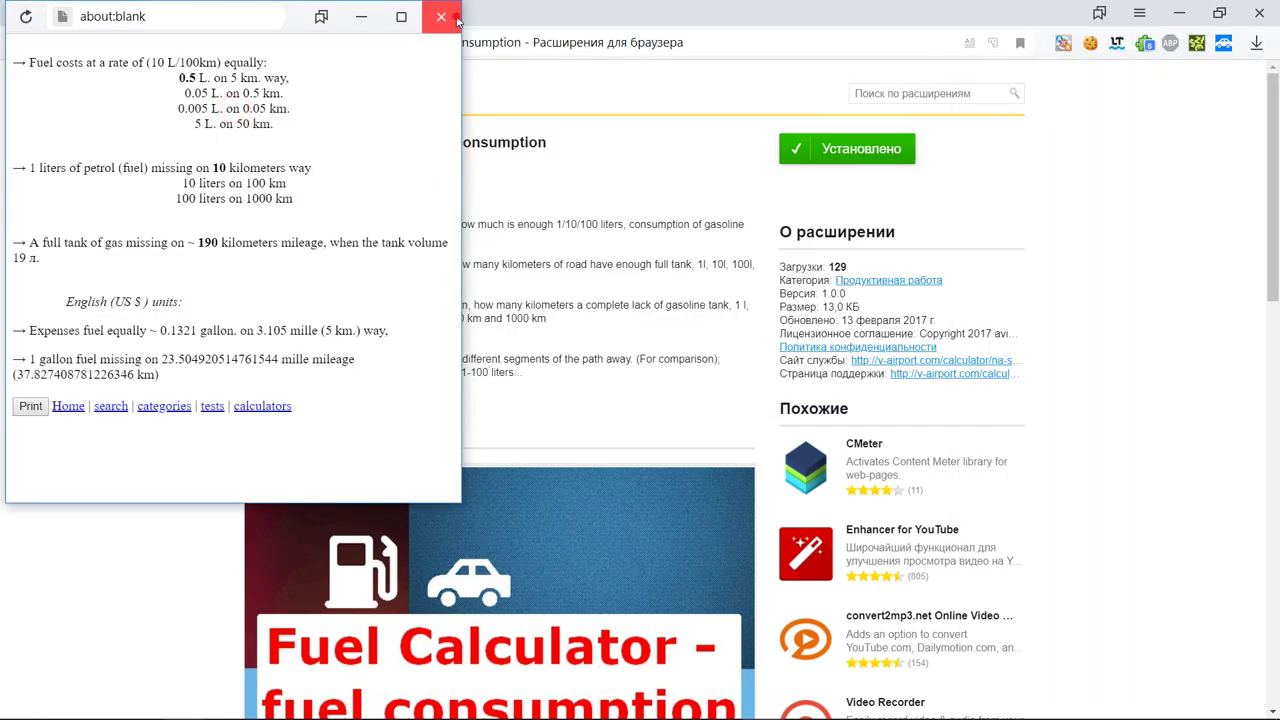
{"action": "left_click", "coordinate": [441, 16]}
Reopen the calculator, switch to calculating by car model and choose Vesta
{"action": "left_click", "coordinate": [1226, 43]}
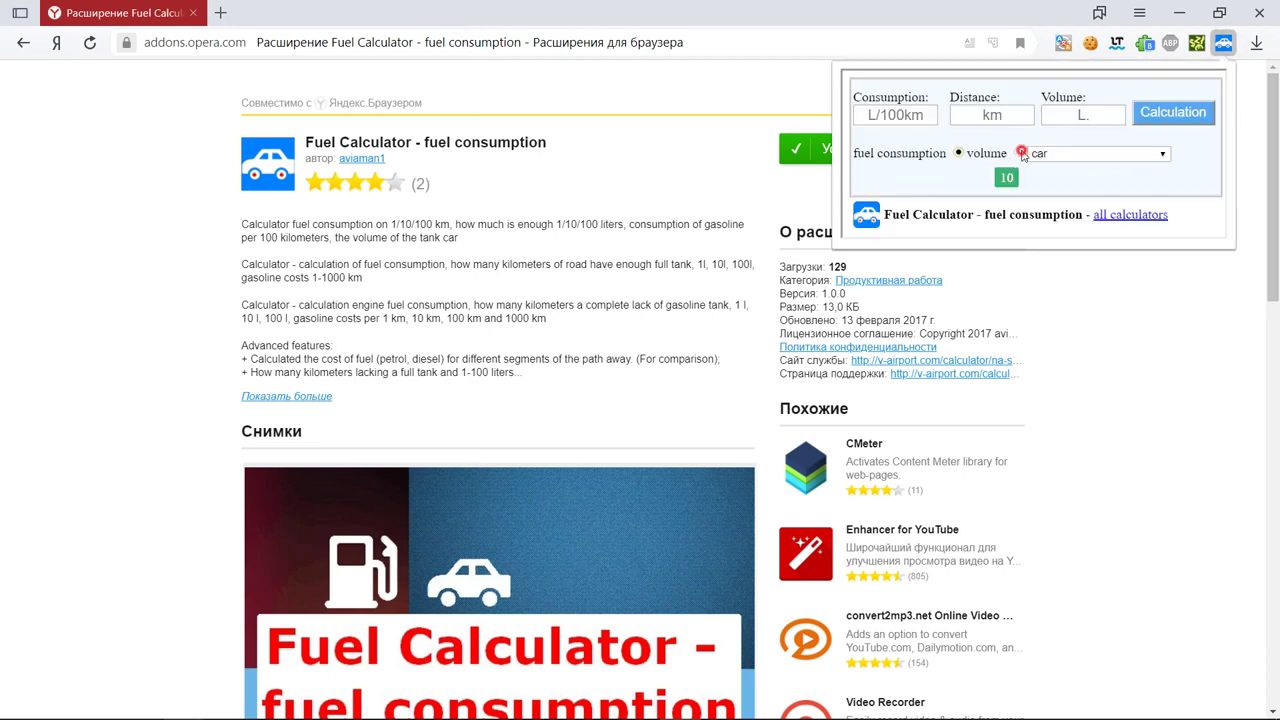
{"action": "left_click", "coordinate": [1019, 153]}
{"action": "left_click", "coordinate": [1050, 147]}
{"action": "scroll", "coordinate": [1098, 315], "scroll_direction": "down", "scroll_amount": 3}
{"action": "scroll", "coordinate": [1098, 315], "scroll_direction": "down", "scroll_amount": 5}
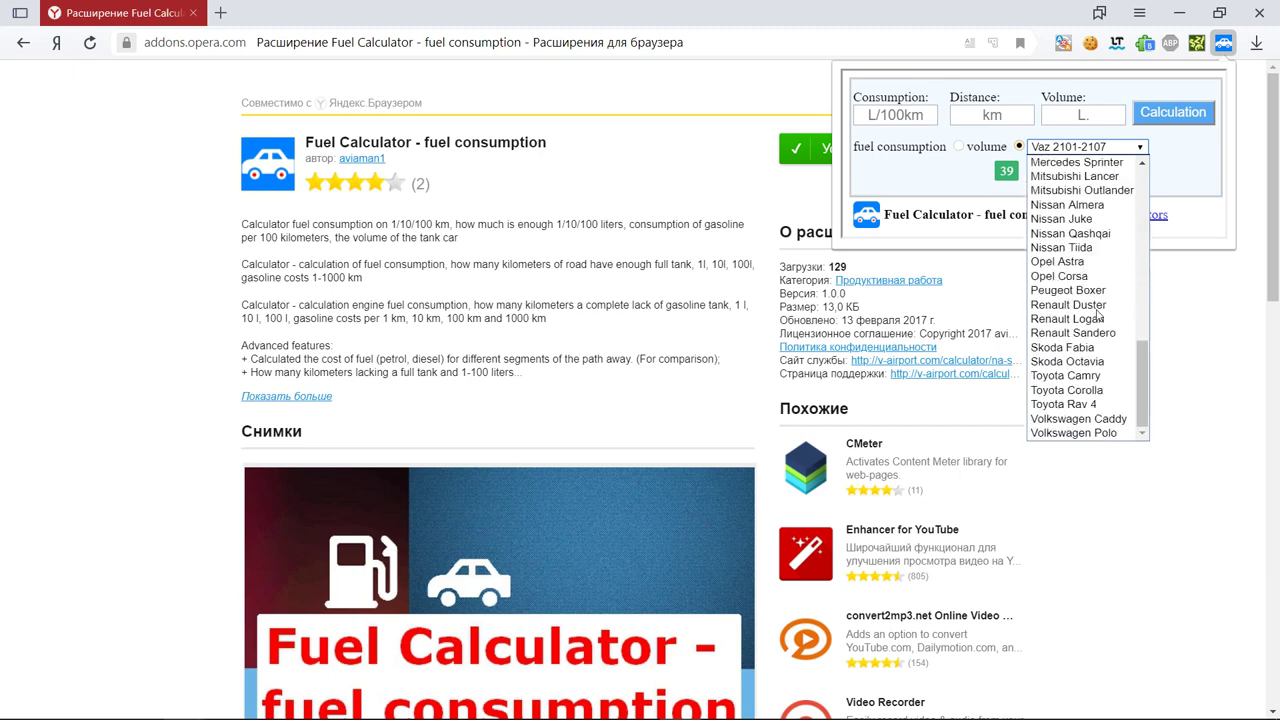
{"action": "scroll", "coordinate": [1098, 315], "scroll_direction": "up", "scroll_amount": 5}
{"action": "scroll", "coordinate": [1098, 315], "scroll_direction": "up", "scroll_amount": 5}
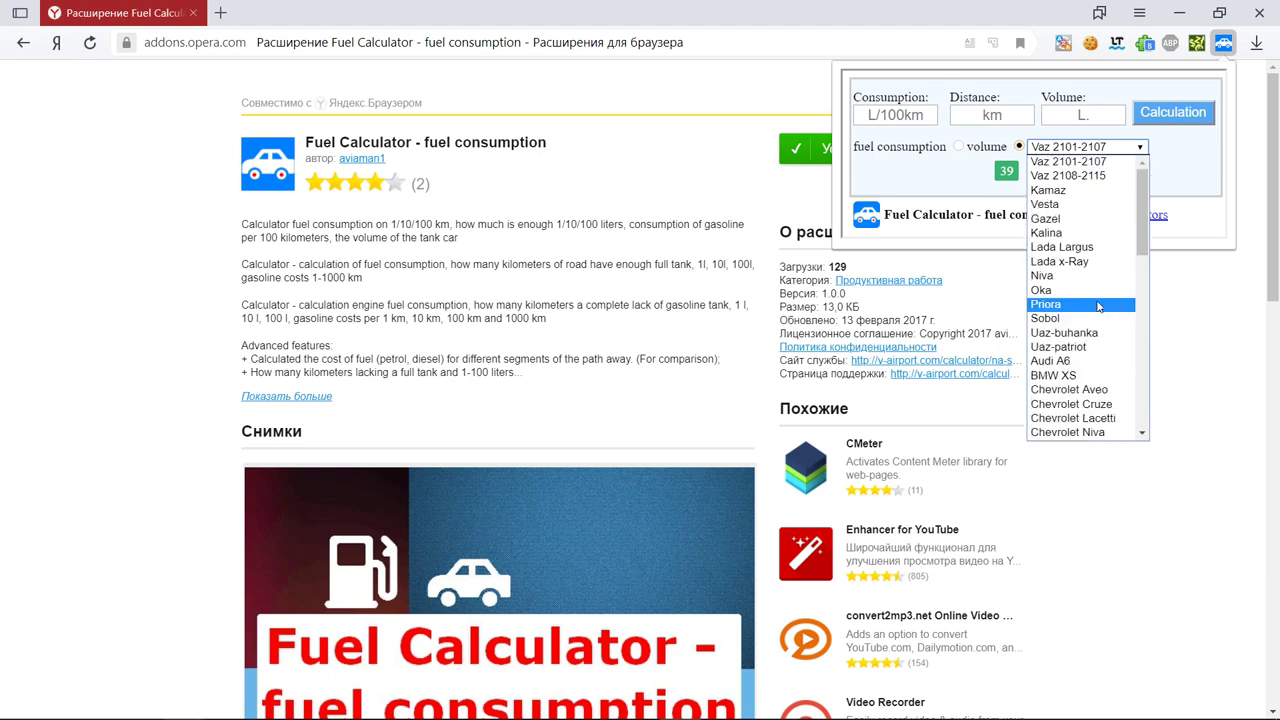
{"action": "left_click", "coordinate": [1084, 205]}
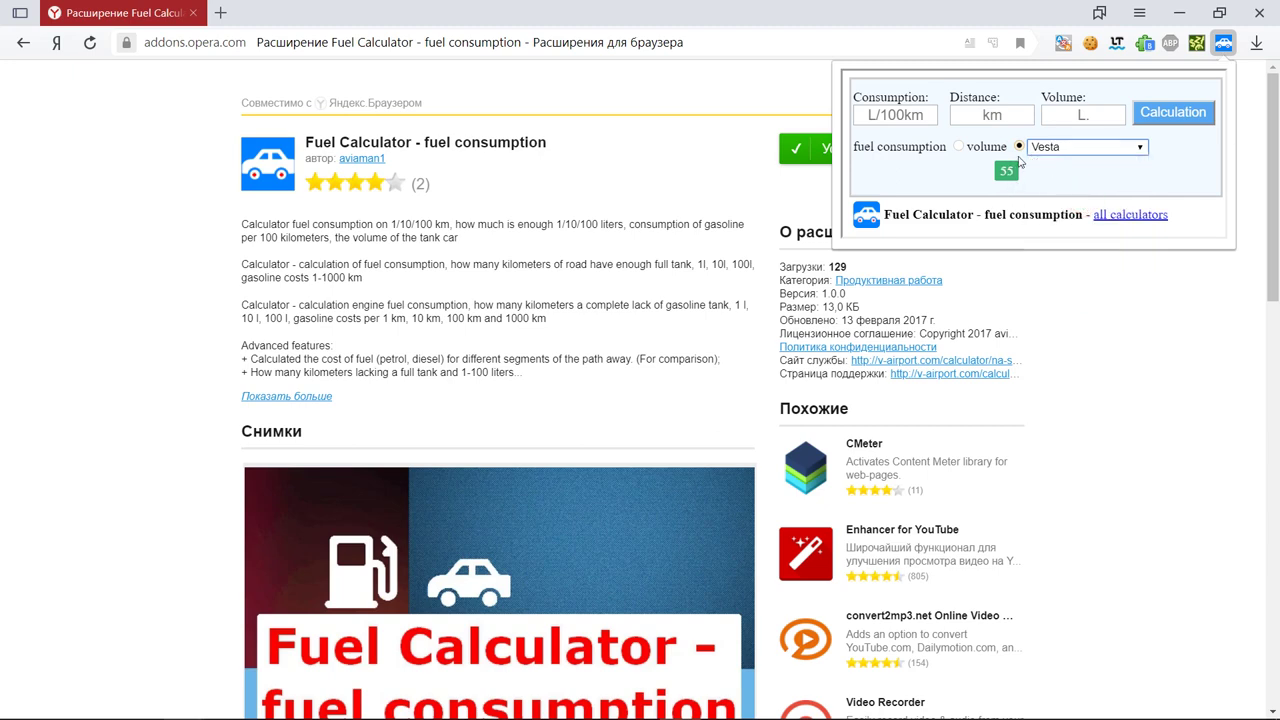
{"action": "left_click", "coordinate": [1091, 148]}
{"action": "left_click", "coordinate": [880, 76]}
Enter 10 L/100km, 5 km and 19 L, then run the calculation
{"action": "left_click", "coordinate": [903, 120]}
{"action": "type", "text": "10"}
{"action": "left_click", "coordinate": [989, 110]}
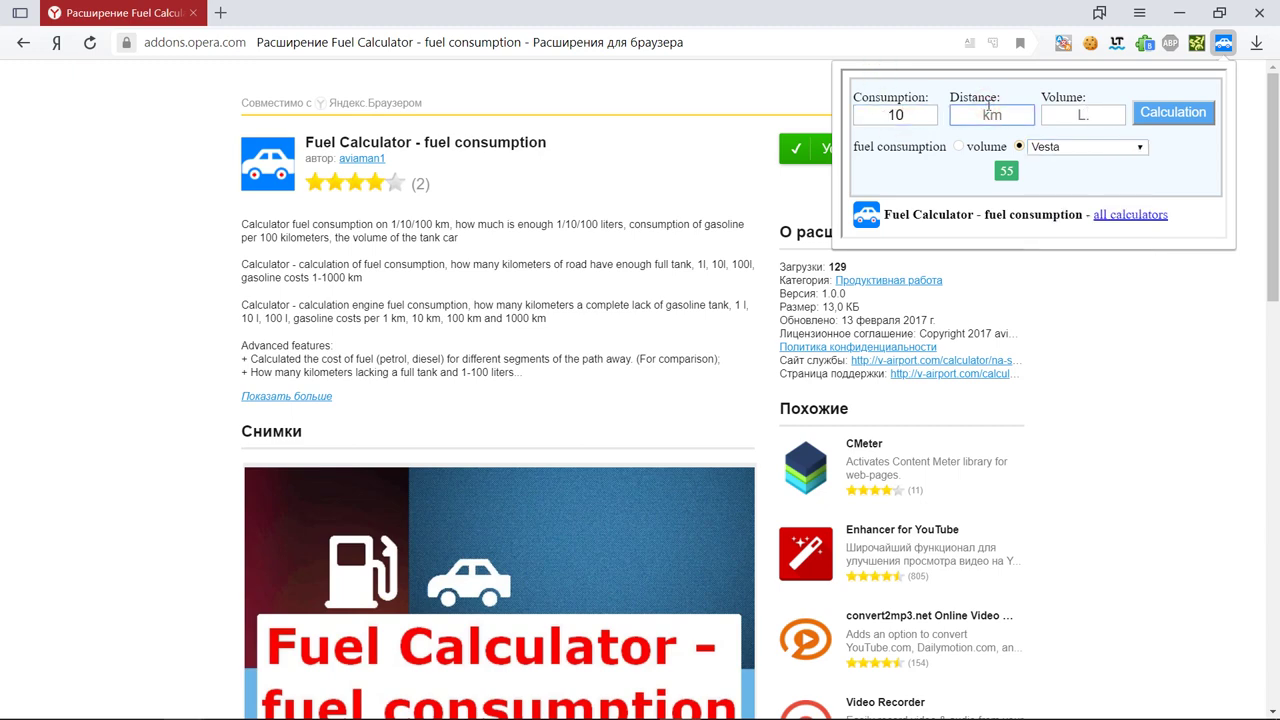
{"action": "type", "text": "5"}
{"action": "left_click", "coordinate": [1100, 115]}
{"action": "type", "text": "19"}
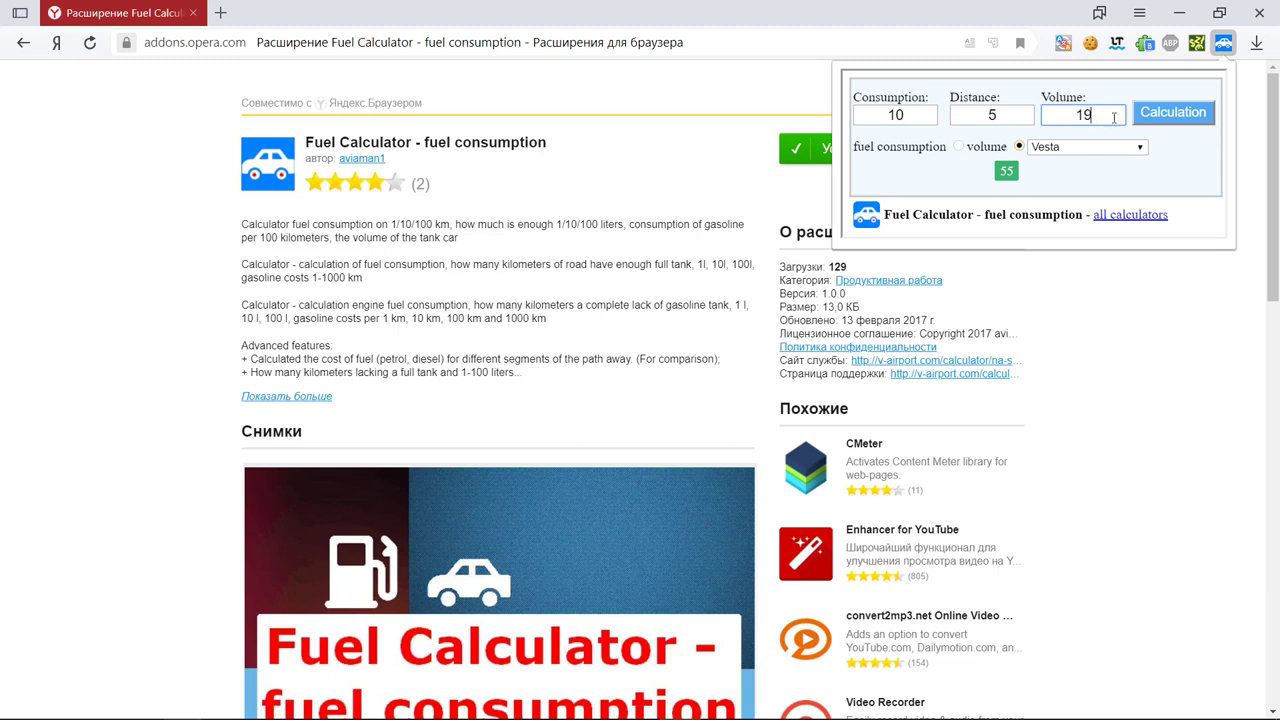
{"action": "left_click", "coordinate": [1170, 116]}
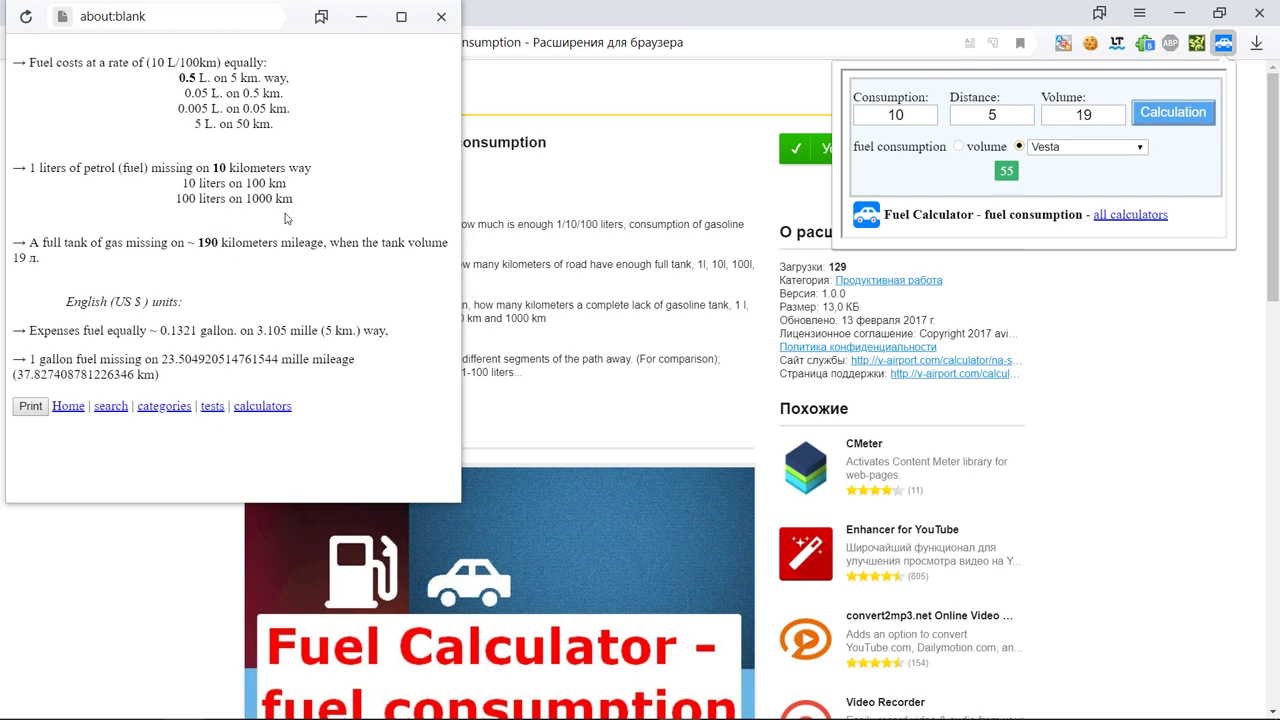
Select all the fuel results text from the bottom up and copy it
{"action": "left_click_drag", "start_coordinate": [300, 206], "coordinate": [172, 162]}
{"action": "left_click", "coordinate": [132, 230]}
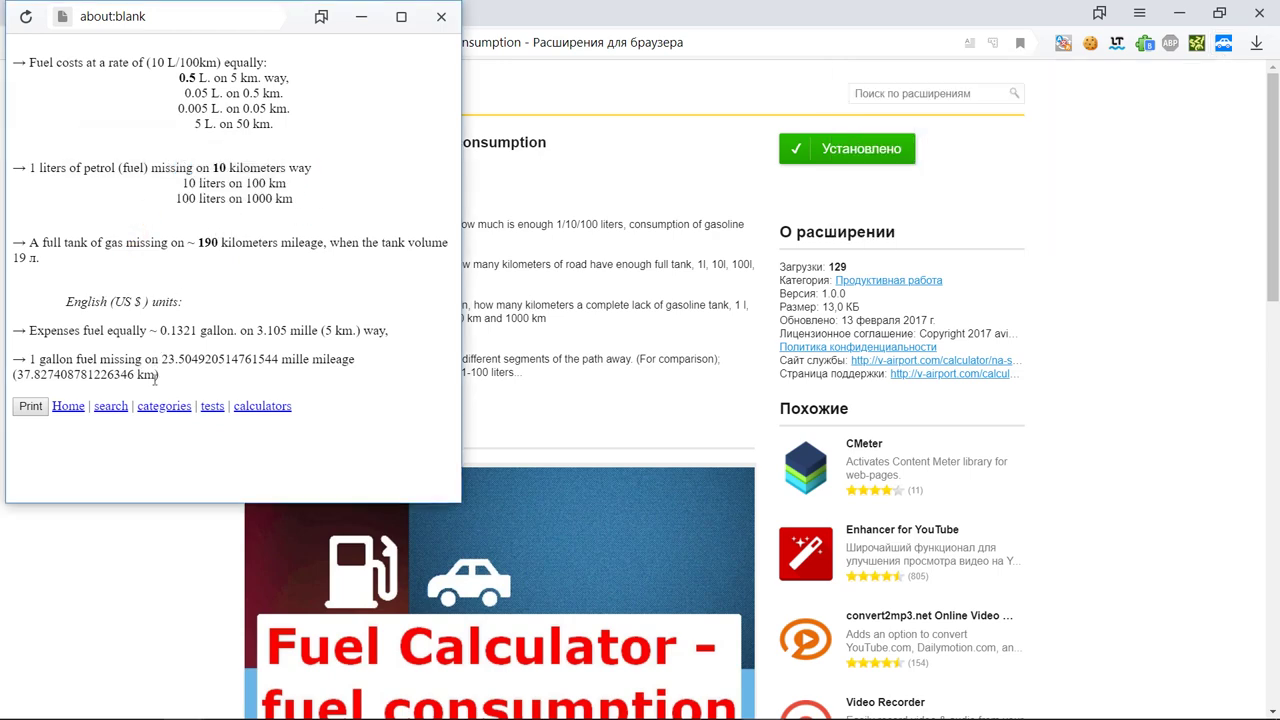
{"action": "mouse_move", "coordinate": [134, 374]}
{"action": "left_mouse_down"}
{"action": "mouse_move", "coordinate": [45, 228]}
{"action": "mouse_move", "coordinate": [118, 34]}
{"action": "left_mouse_up"}
{"action": "left_click", "coordinate": [118, 34]}
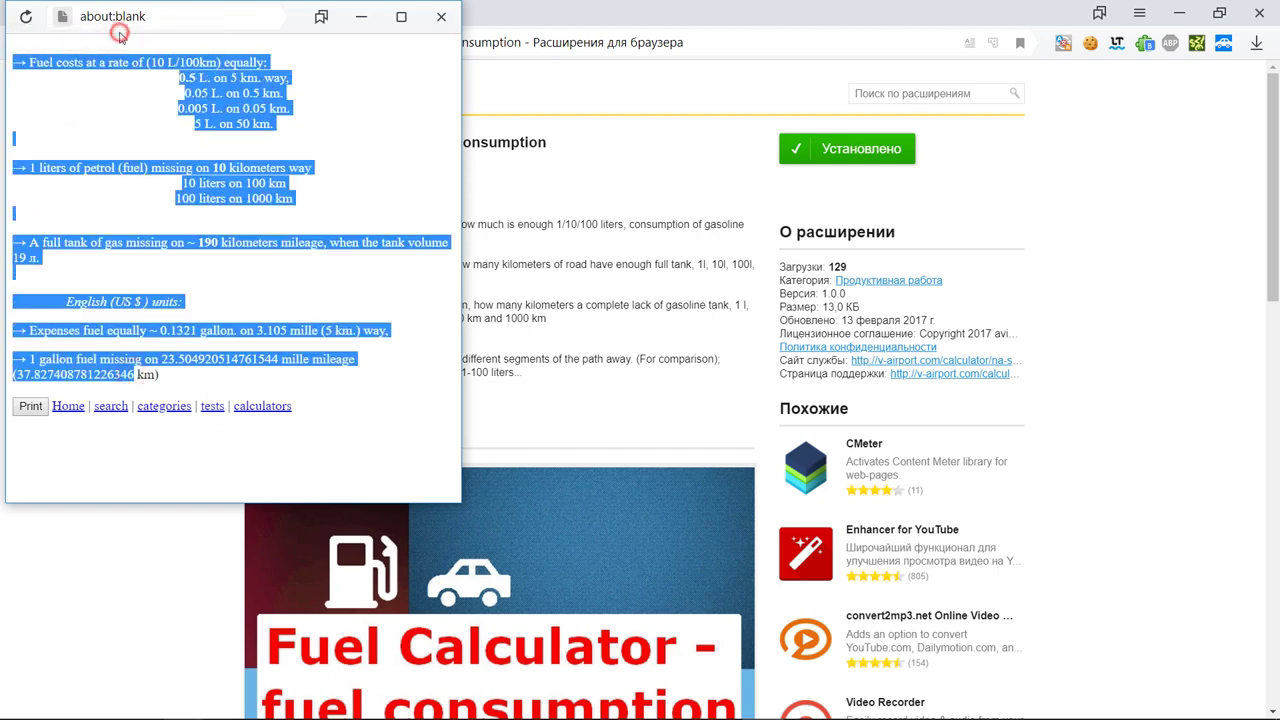
Paste the fuel results into the xenosi.de translator and translate them from English into Russian
{"action": "left_click", "coordinate": [1060, 45]}
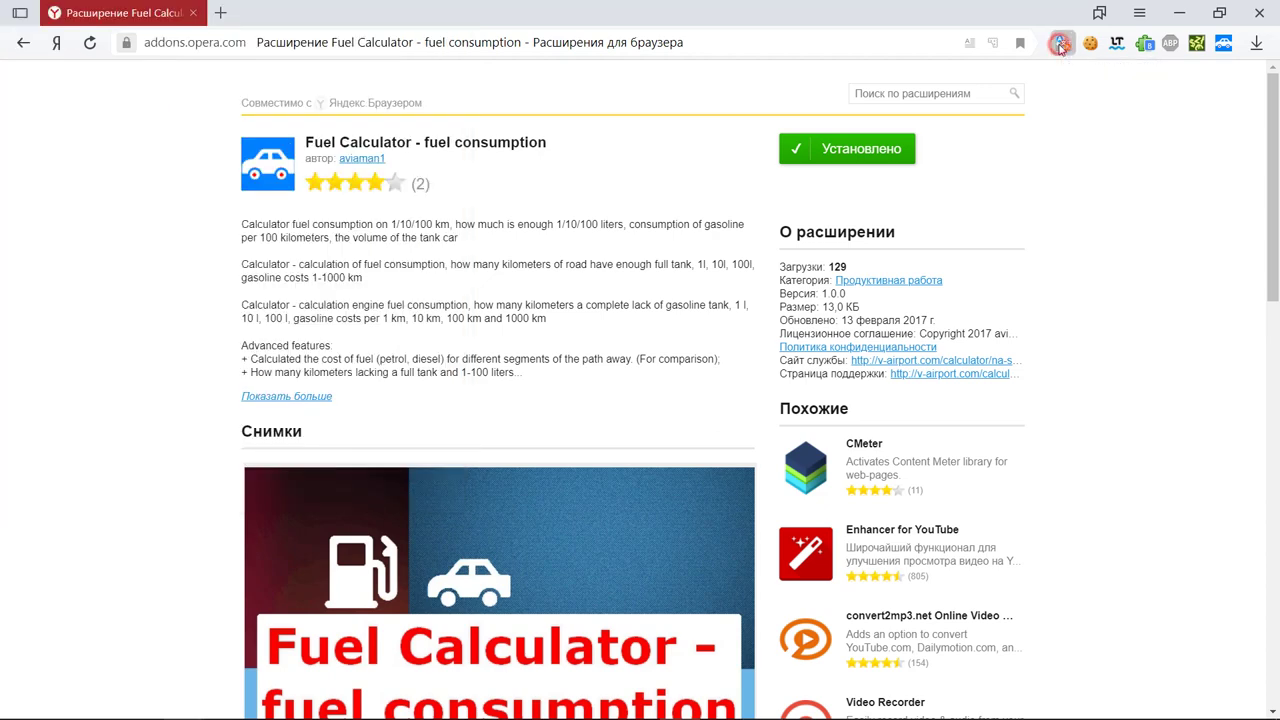
{"action": "left_click", "coordinate": [1008, 91]}
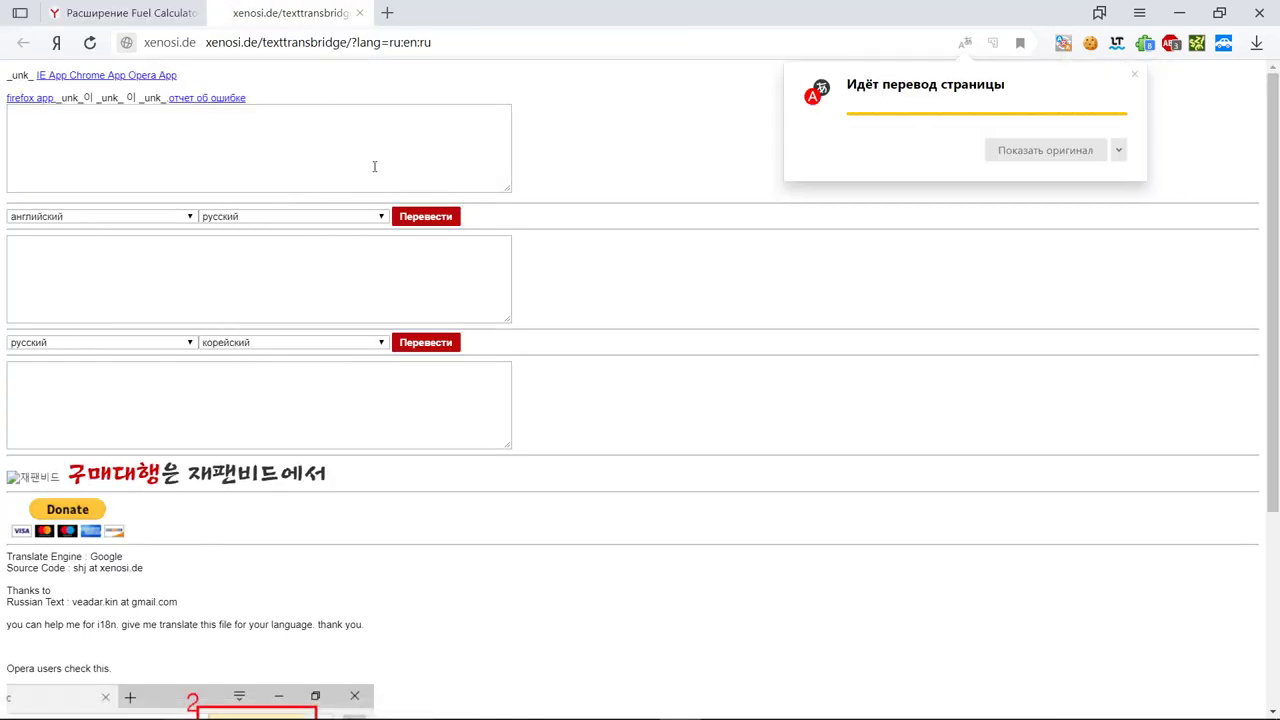
{"action": "left_click", "coordinate": [372, 164]}
{"action": "key", "text": "ctrl+v"}
{"action": "left_click", "coordinate": [425, 218]}
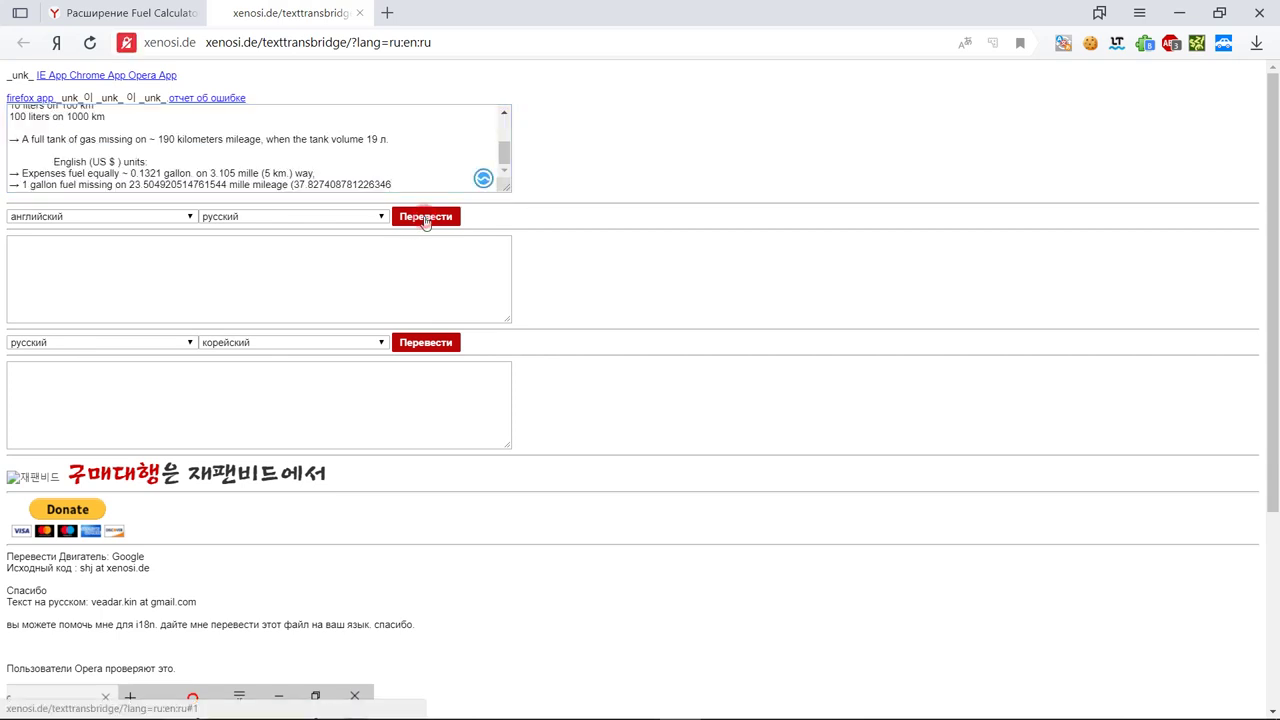
Read through the Russian translation, then go back to the Fuel Calculator extension tab
{"action": "left_click", "coordinate": [305, 281]}
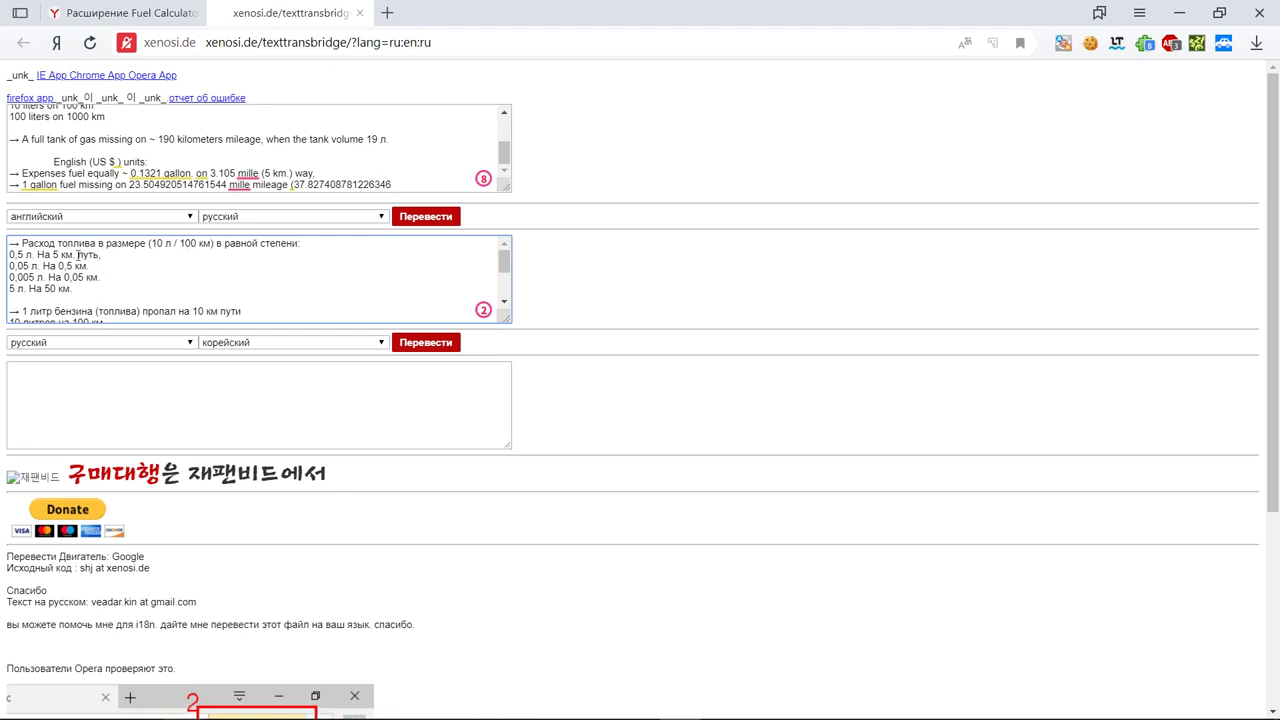
{"action": "scroll", "coordinate": [48, 268], "scroll_direction": "down", "scroll_amount": 1}
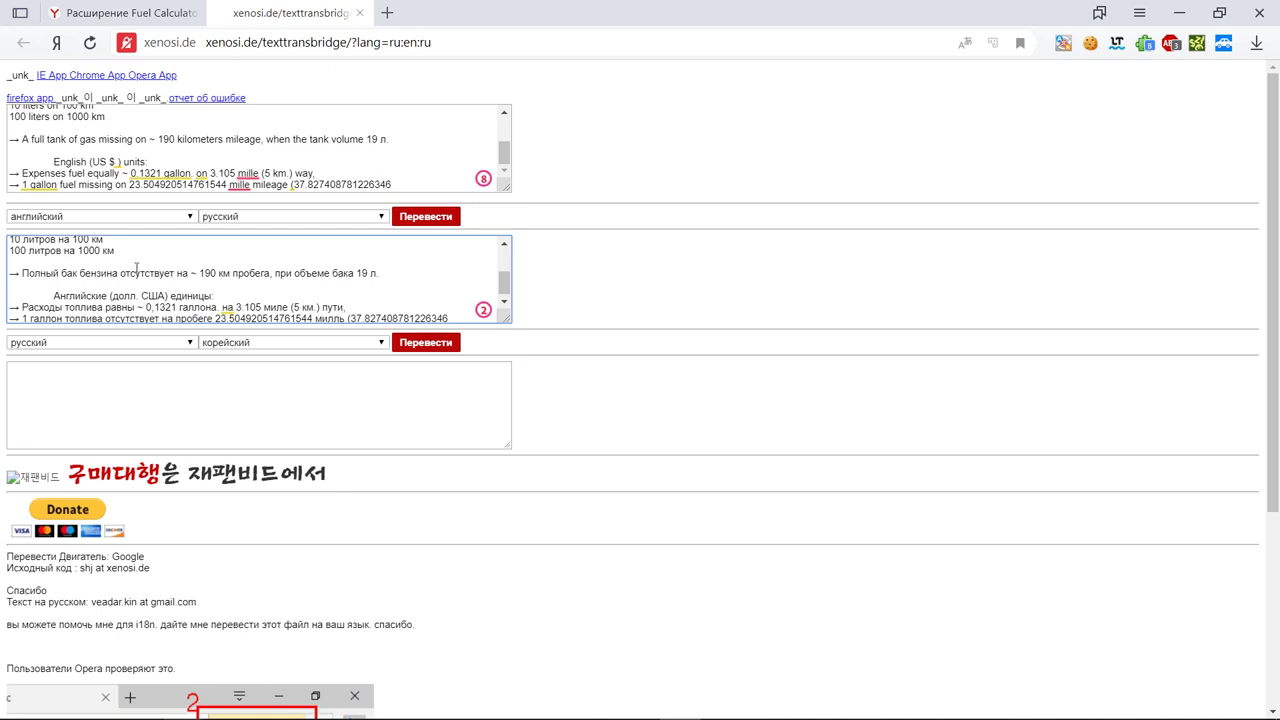
{"action": "scroll", "coordinate": [262, 305], "scroll_direction": "down", "scroll_amount": 1}
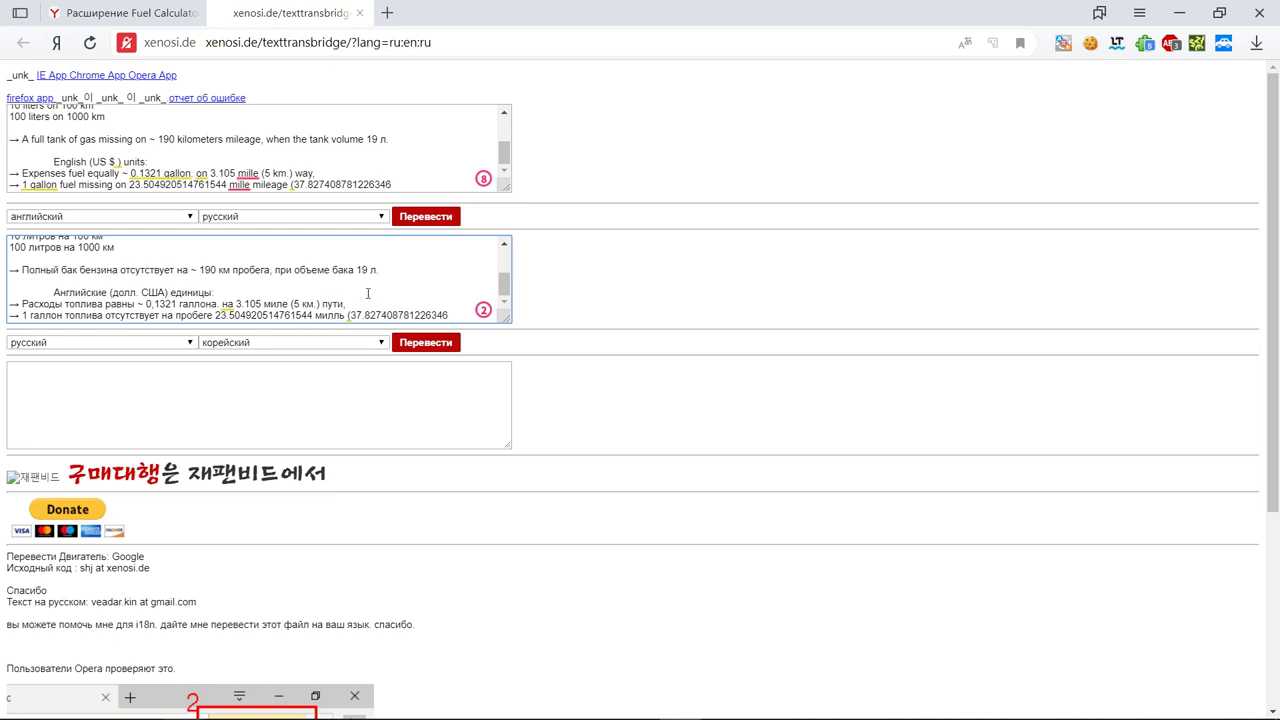
{"action": "left_click", "coordinate": [178, 14]}
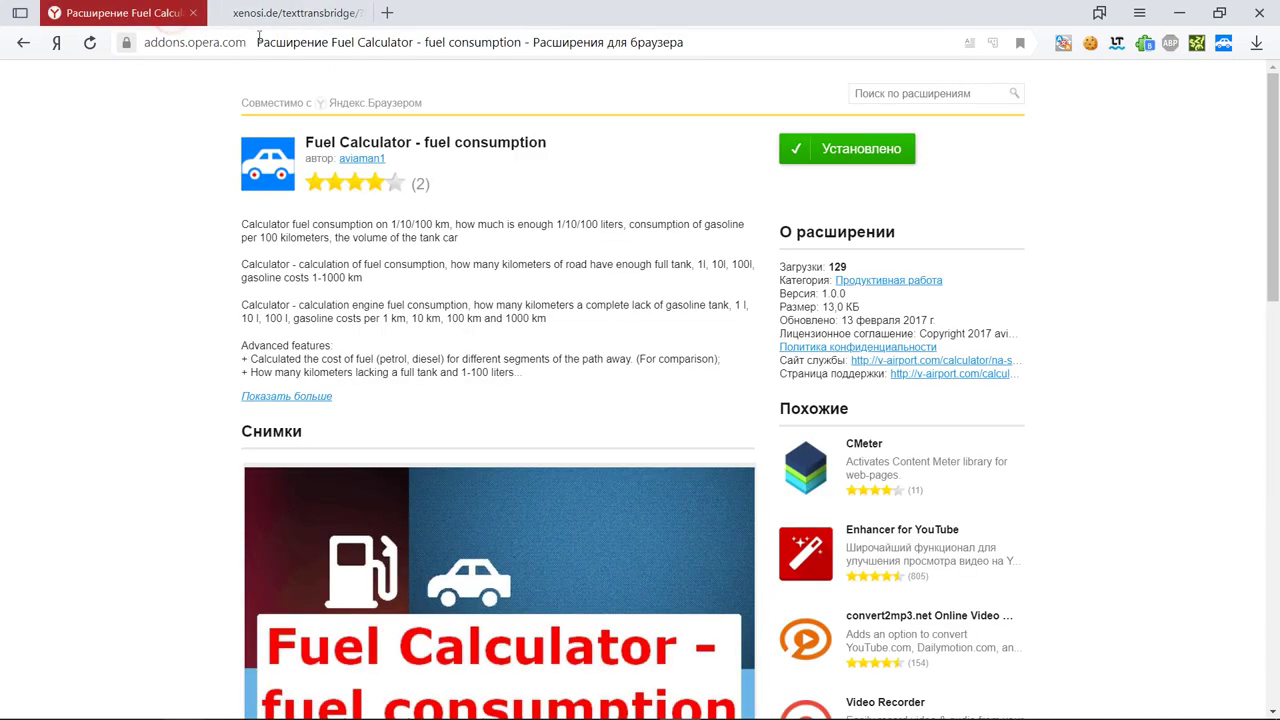
Reopen the Fuel Calculator and place the cursor in the empty Consumption field
{"action": "left_click", "coordinate": [1224, 45]}
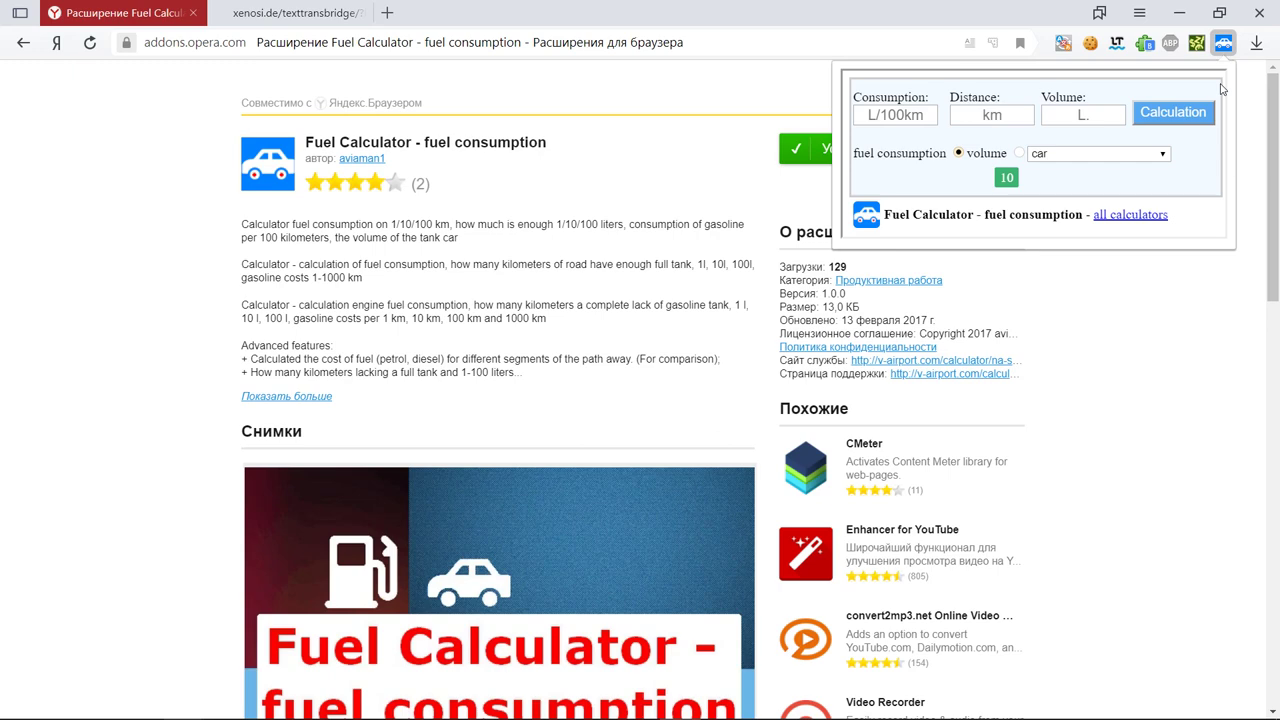
{"action": "left_click", "coordinate": [905, 115]}
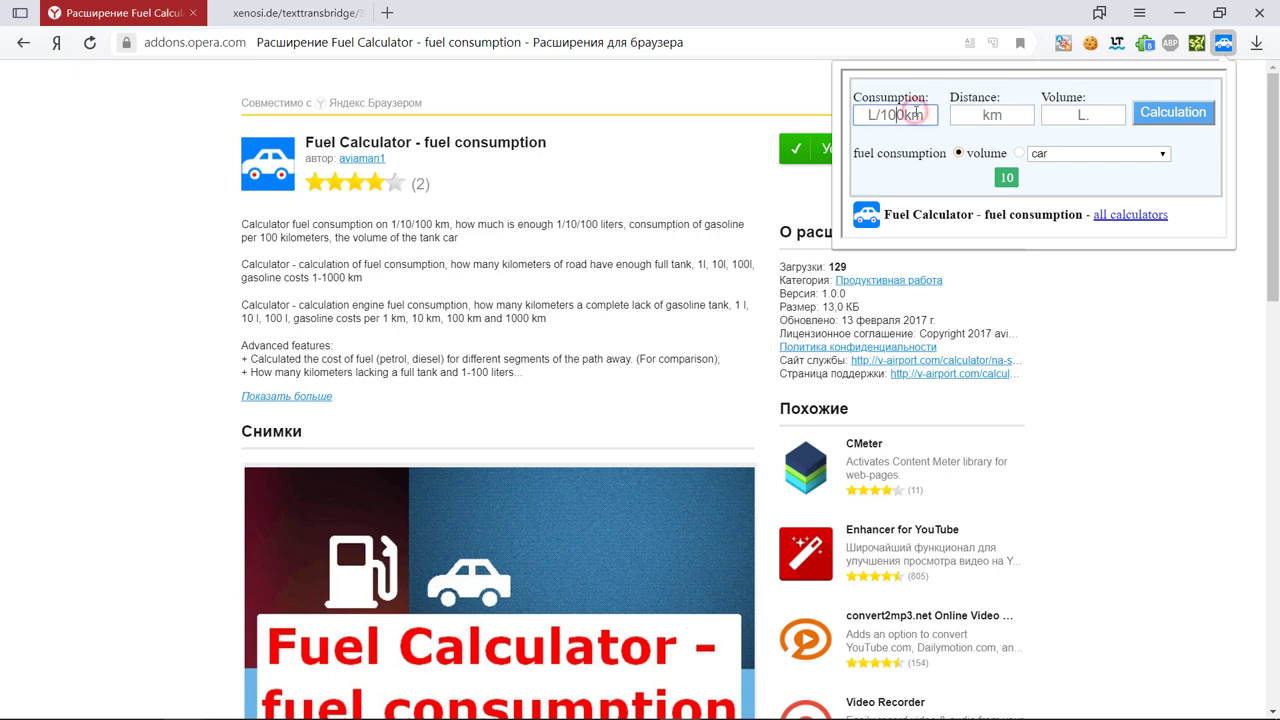